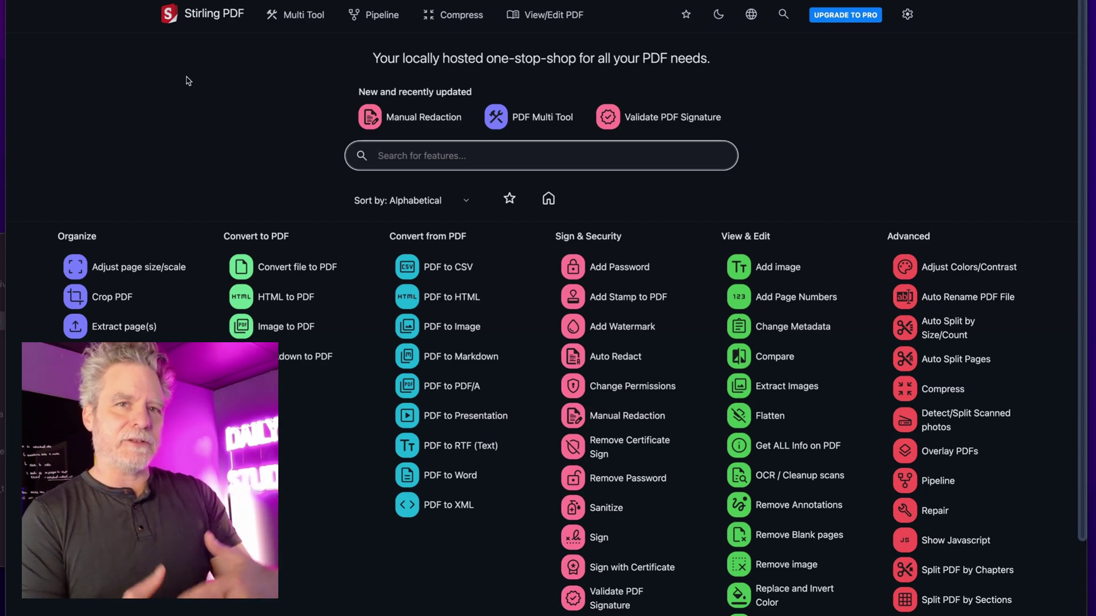
Page through pickleball_facts_2023.pdf and examine its key-facts text on page 1 and the charts on the other pages.
{"action": "key", "text": "super+Tab"}
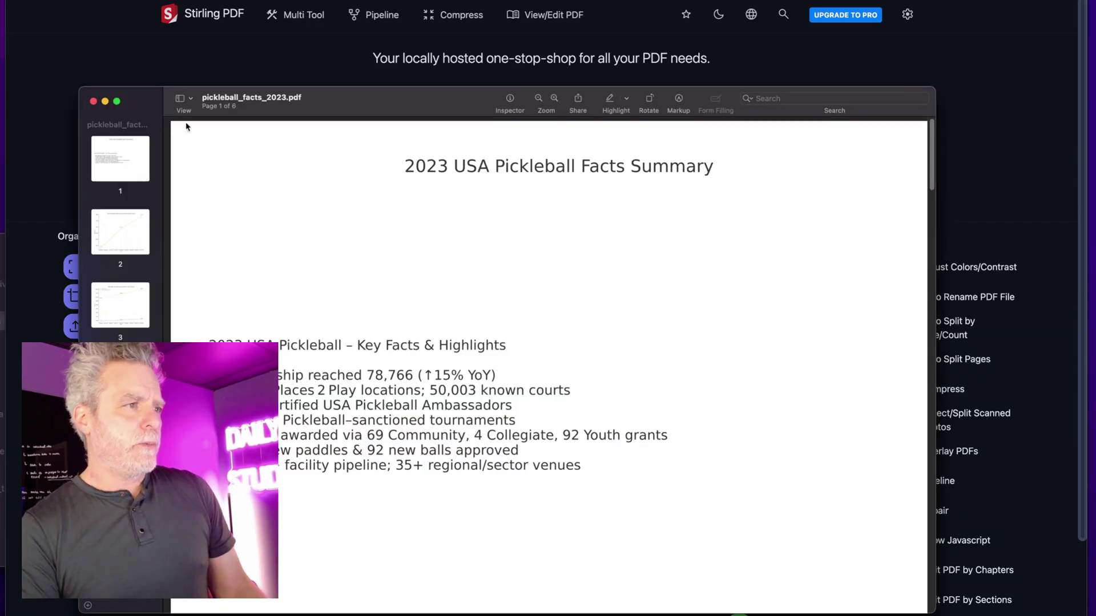
{"action": "scroll", "coordinate": [548, 365], "scroll_direction": "down", "scroll_amount": 10}
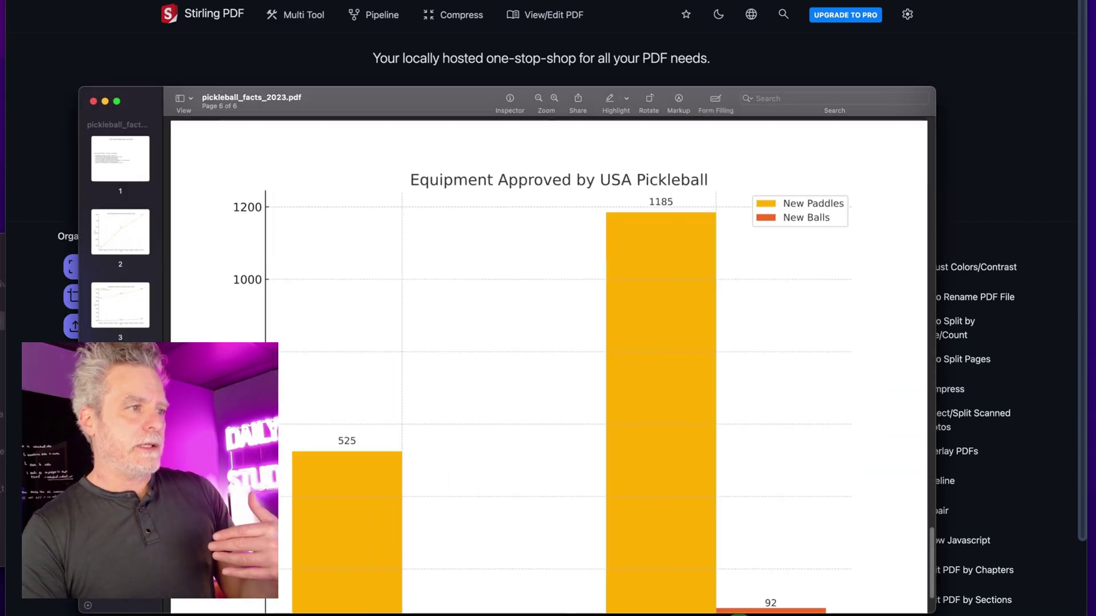
{"action": "left_click", "coordinate": [123, 232]}
{"action": "left_click", "coordinate": [121, 162]}
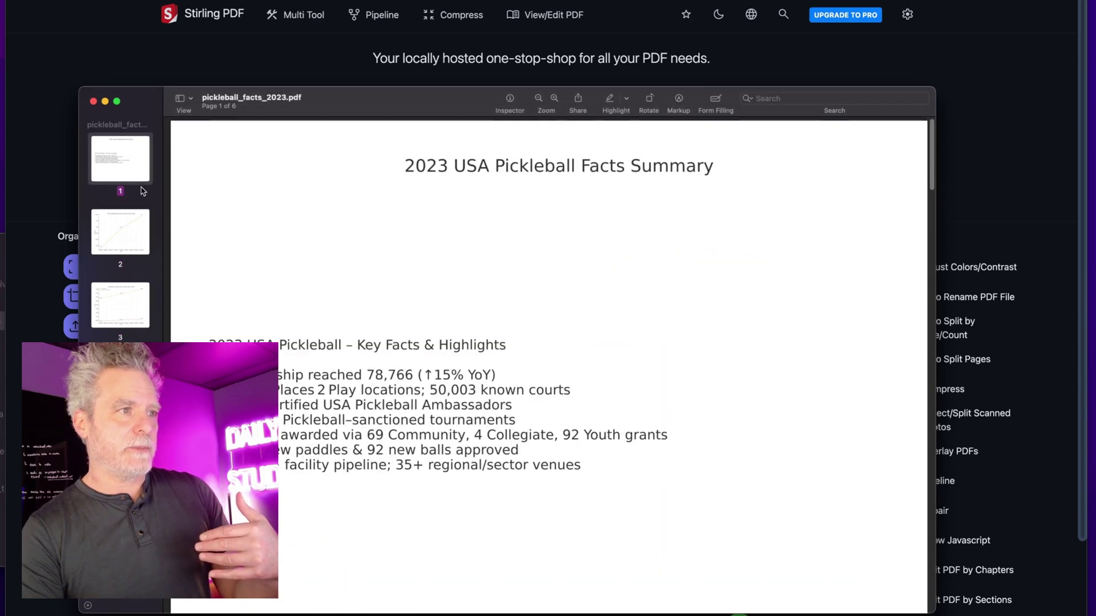
{"action": "left_click", "coordinate": [123, 231]}
{"action": "left_click", "coordinate": [122, 190]}
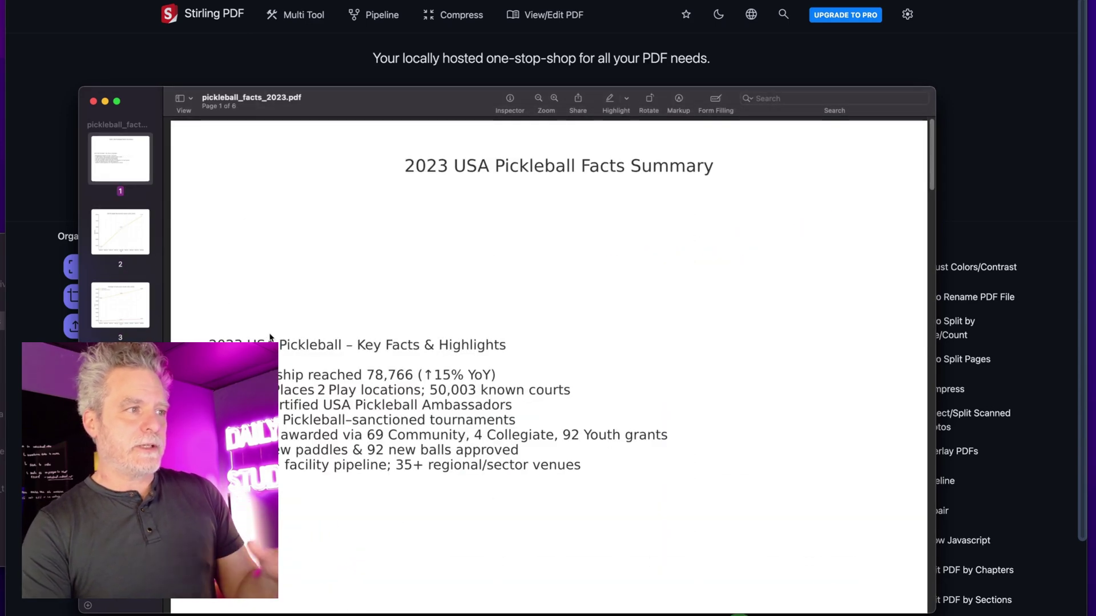
{"action": "left_click_drag", "start_coordinate": [270, 336], "coordinate": [573, 454]}
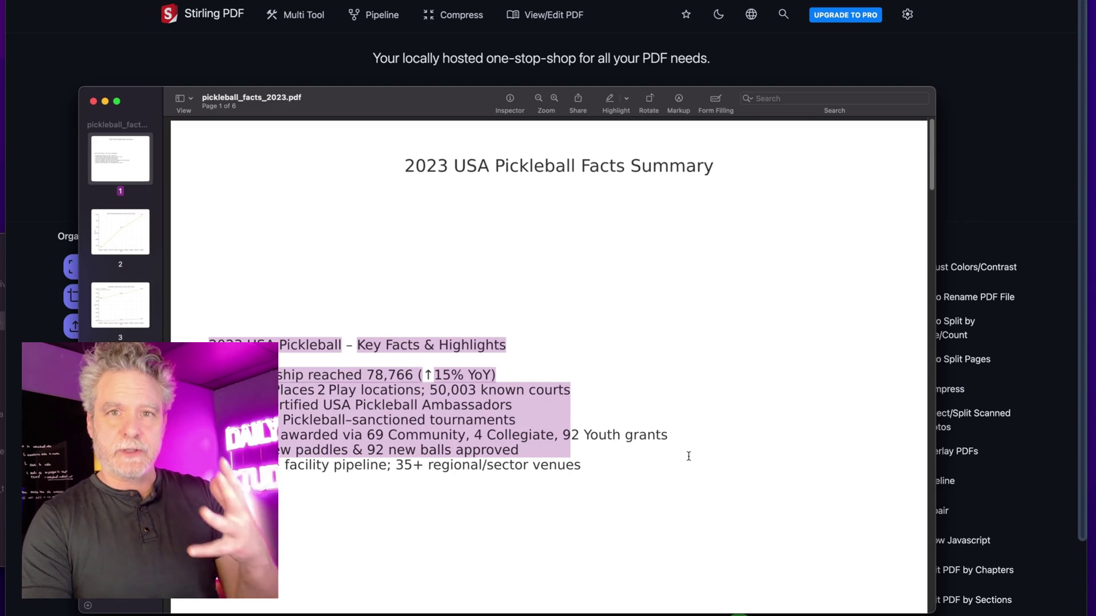
{"action": "key", "text": "Page_Down"}
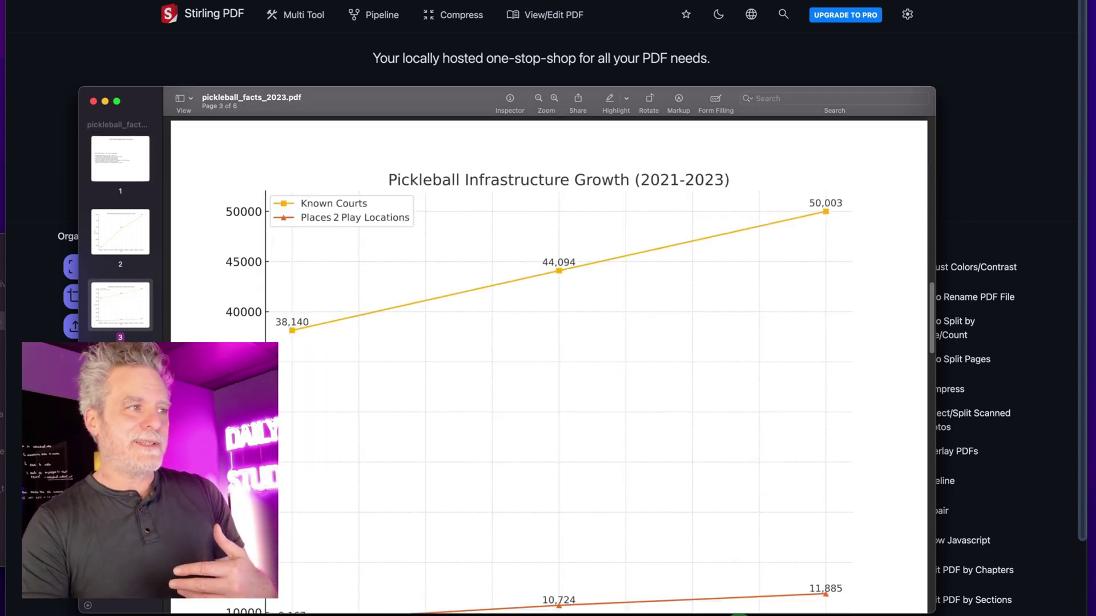
{"action": "key", "text": "Page_Down"}
{"action": "key", "text": "Page_Down"}
{"action": "key", "text": "Page_Down"}
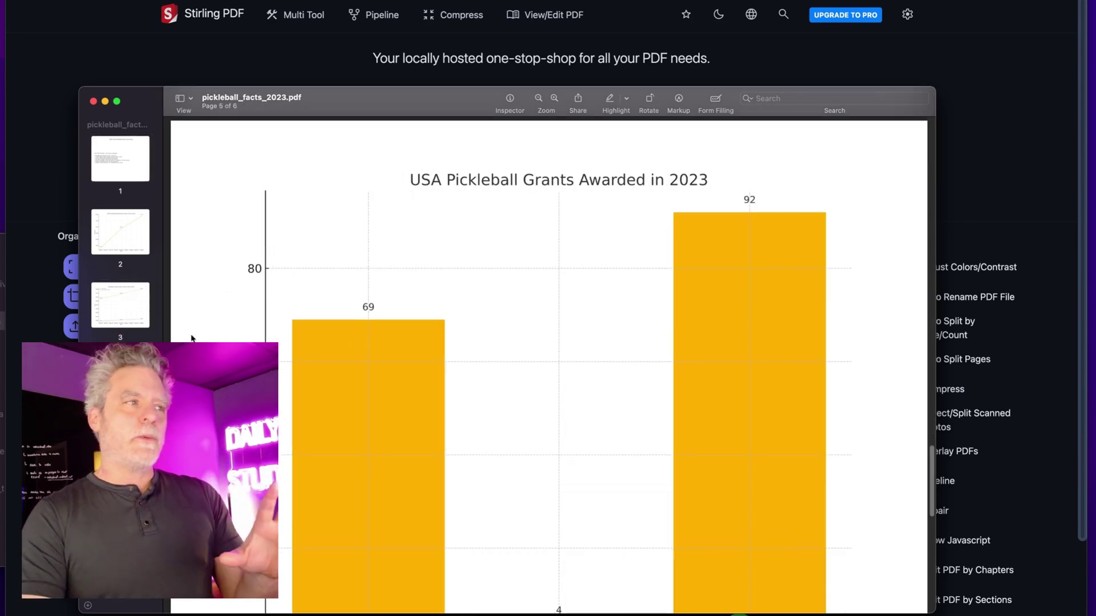
{"action": "left_click", "coordinate": [105, 155]}
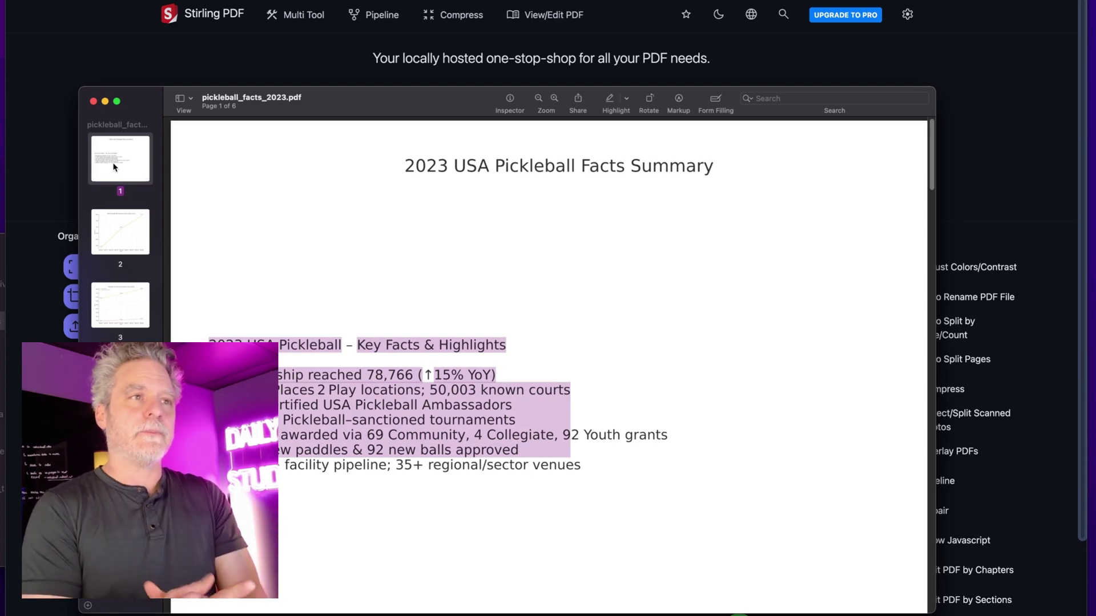
Return to Stirling PDF and convert pickleball_facts_2023.pdf with PDF to Image into multiple color PNG images at 300 DPI.
{"action": "left_click", "coordinate": [146, 69]}
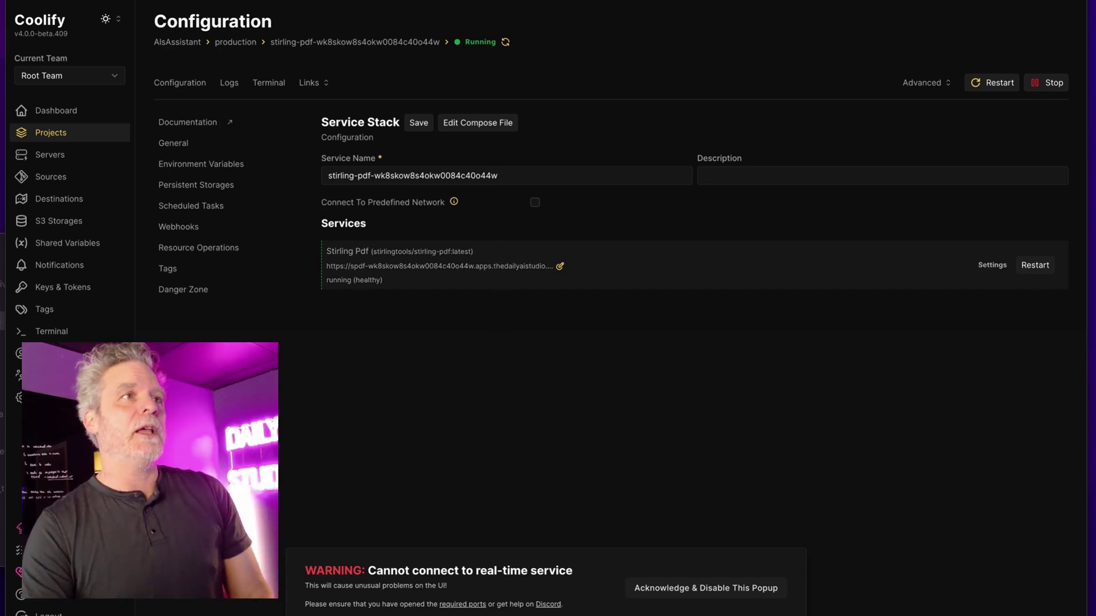
{"action": "key", "text": "ctrl+Tab"}
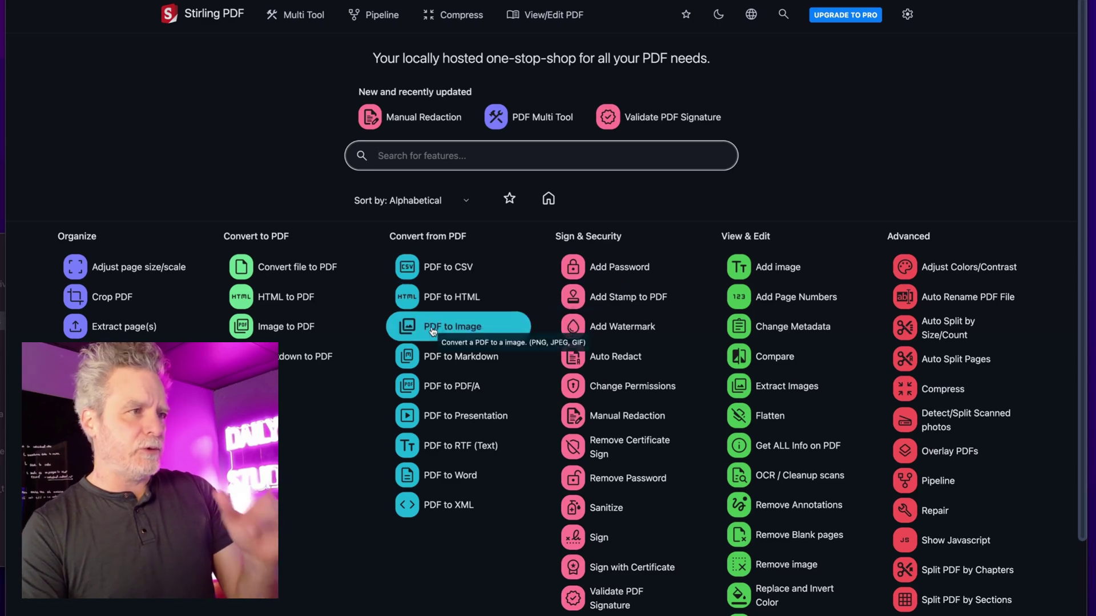
{"action": "left_click", "coordinate": [432, 331]}
{"action": "left_click", "coordinate": [499, 222]}
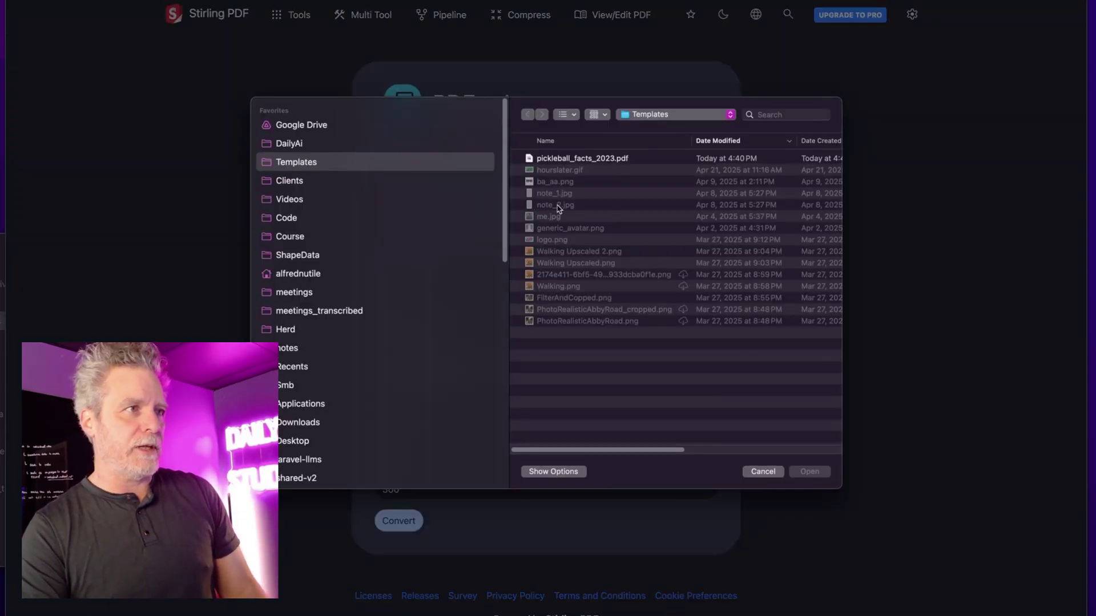
{"action": "double_click", "coordinate": [564, 159]}
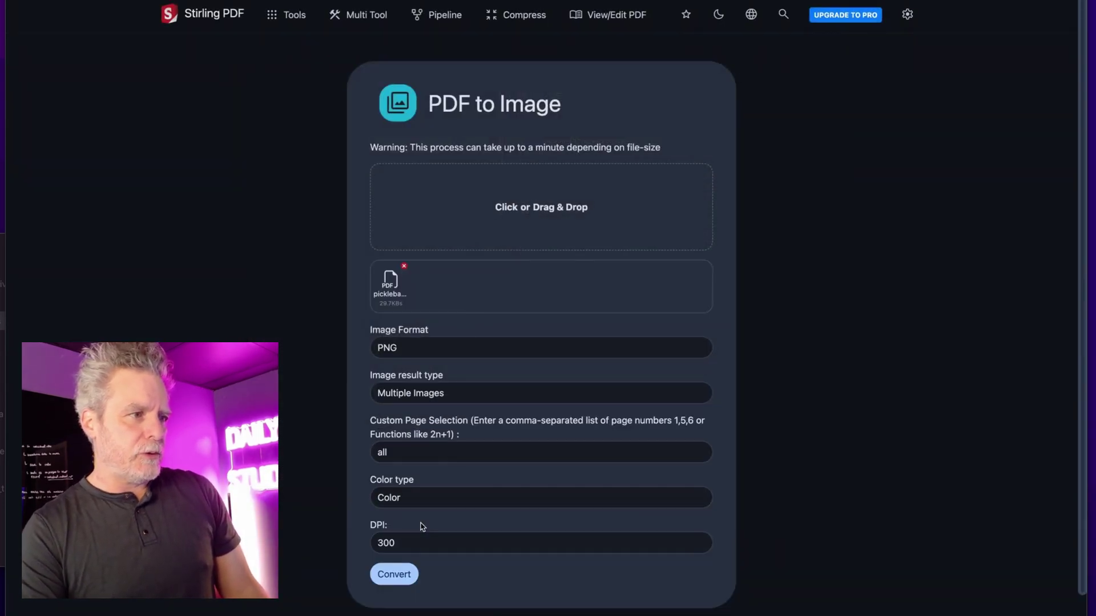
{"action": "left_click", "coordinate": [393, 575]}
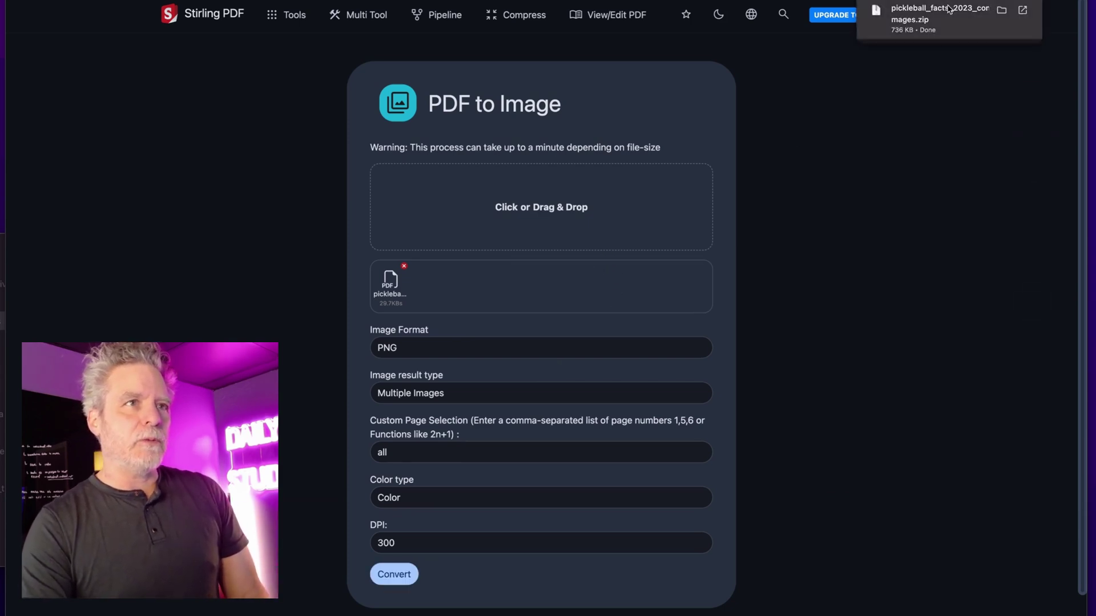
Extract the downloaded ZIP archive in the Downloads folder and look through the converted page images.
{"action": "left_click", "coordinate": [1001, 10]}
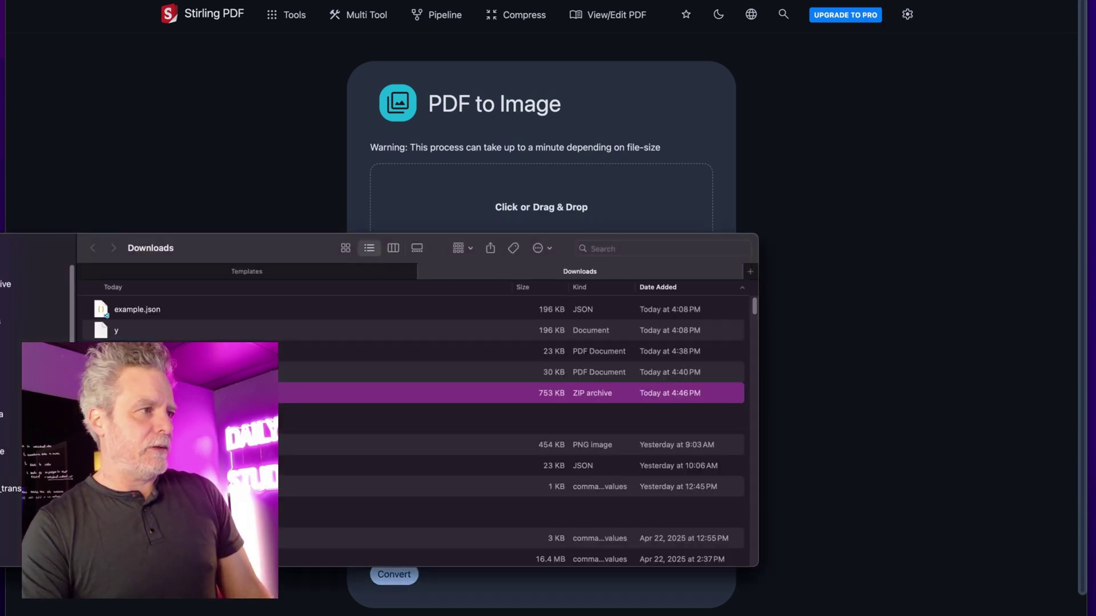
{"action": "key", "text": "super+o"}
{"action": "left_click", "coordinate": [224, 318]}
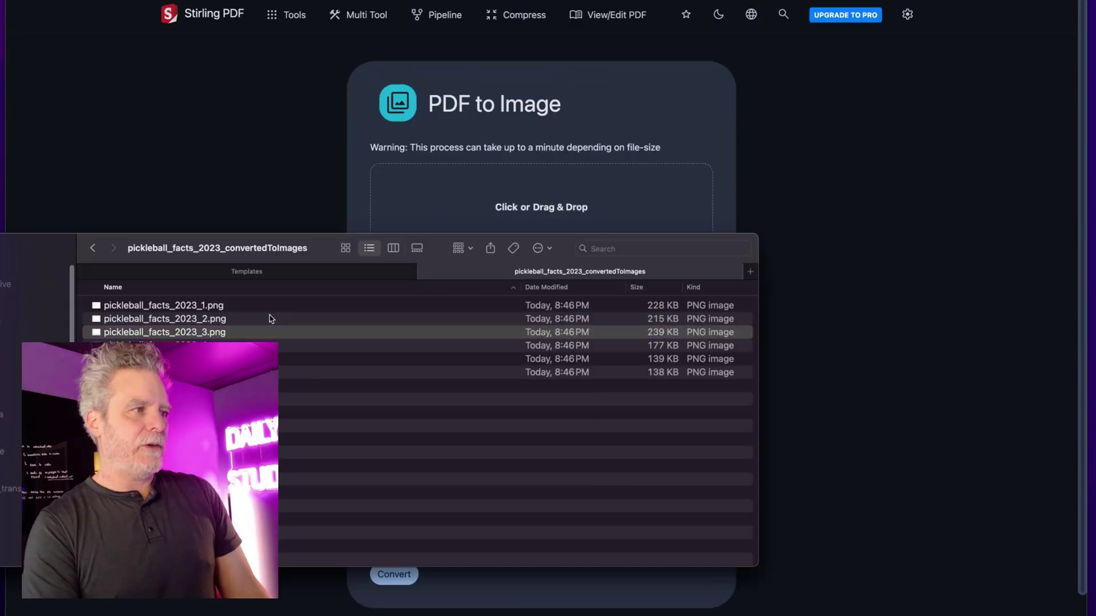
{"action": "key", "text": "Down"}
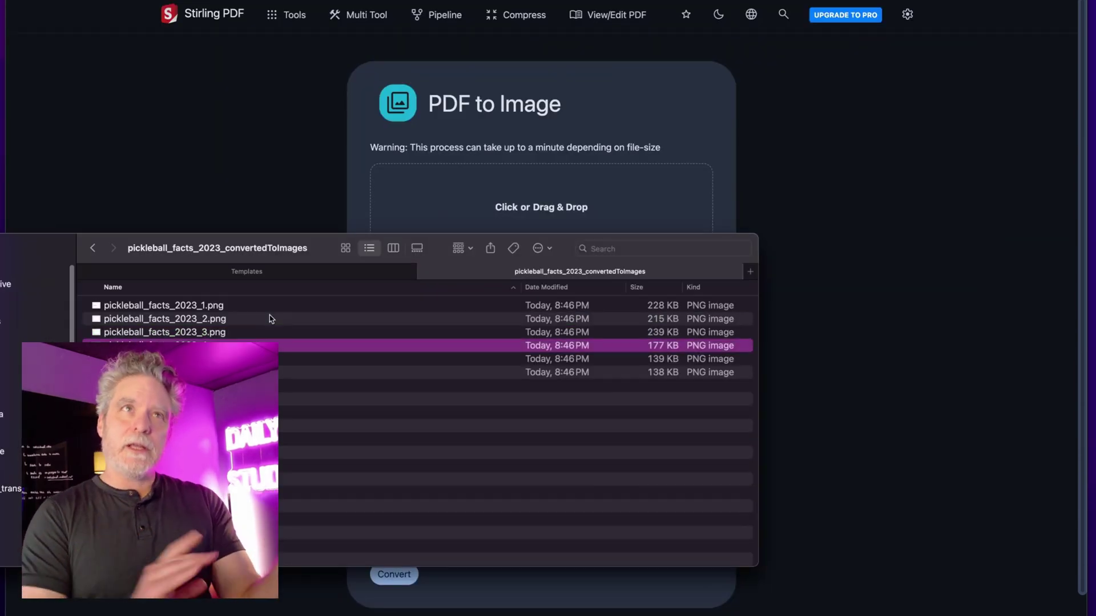
Switch to the n8n workflow, line up the On form submission node beneath the Webhook node, and save the workflow.
{"action": "left_click", "coordinate": [627, 112]}
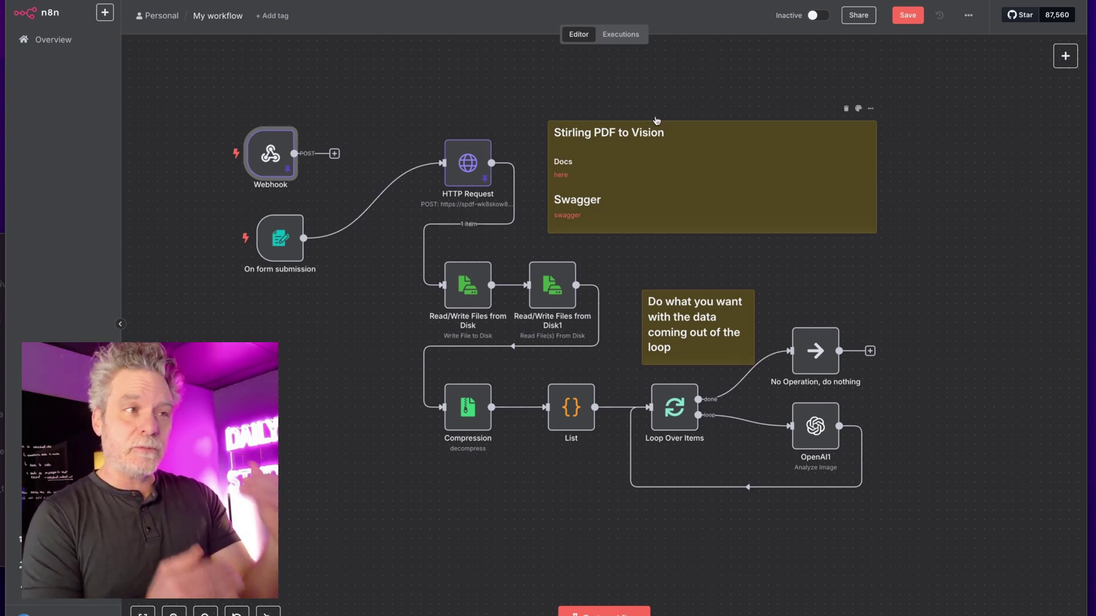
{"action": "left_click_drag", "start_coordinate": [287, 236], "coordinate": [274, 283]}
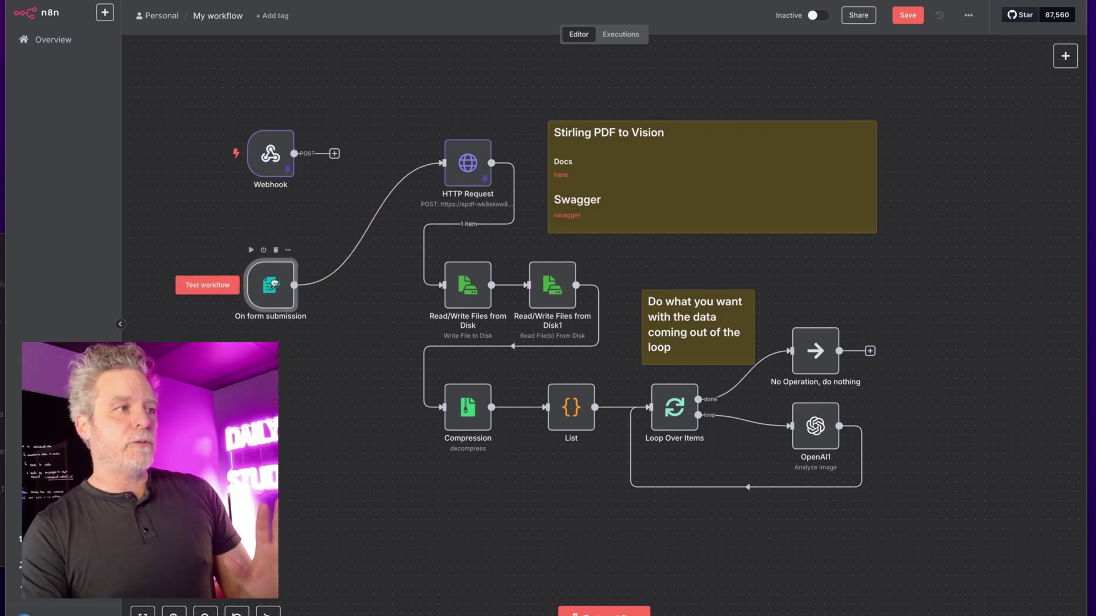
{"action": "right_click", "coordinate": [273, 164]}
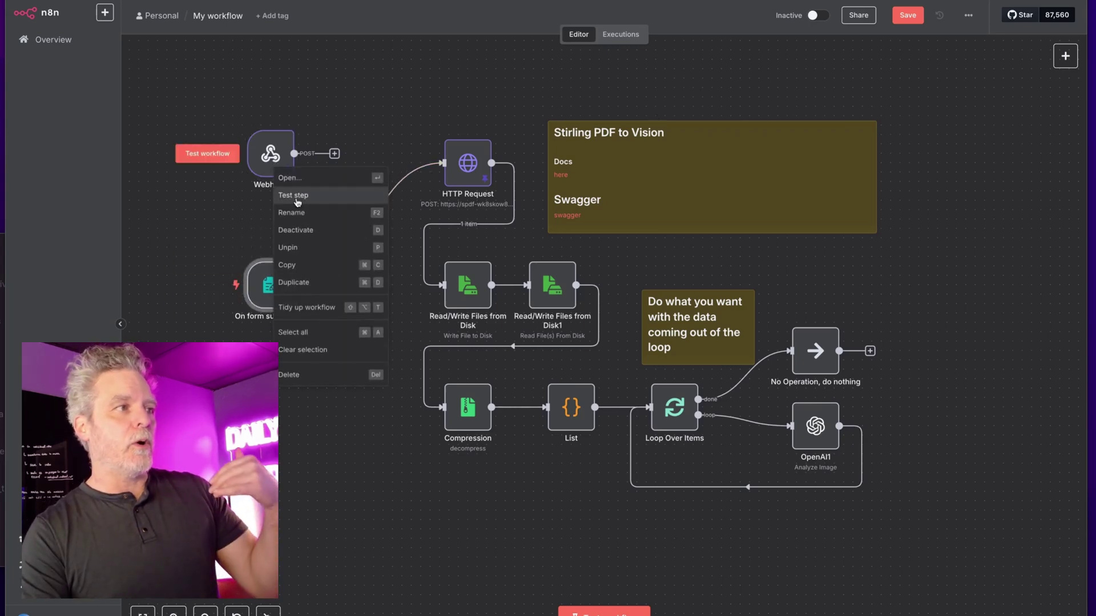
{"action": "key", "text": "Escape"}
{"action": "left_click_drag", "start_coordinate": [268, 163], "coordinate": [270, 173]}
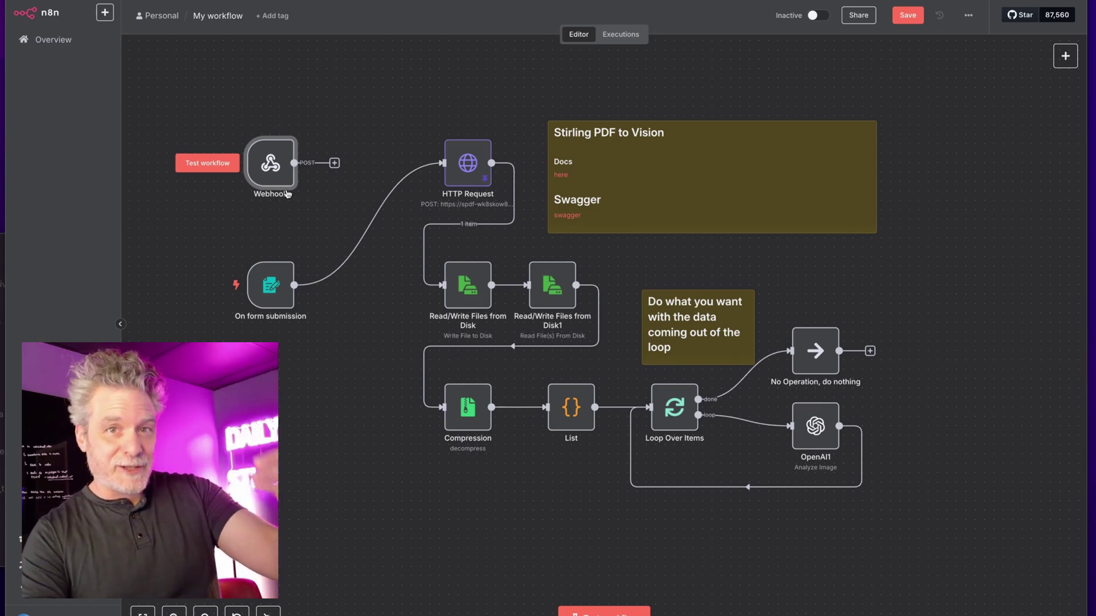
{"action": "mouse_move", "coordinate": [270, 288]}
{"action": "left_mouse_down"}
{"action": "mouse_move", "coordinate": [270, 270]}
{"action": "mouse_move", "coordinate": [271, 279]}
{"action": "left_mouse_up"}
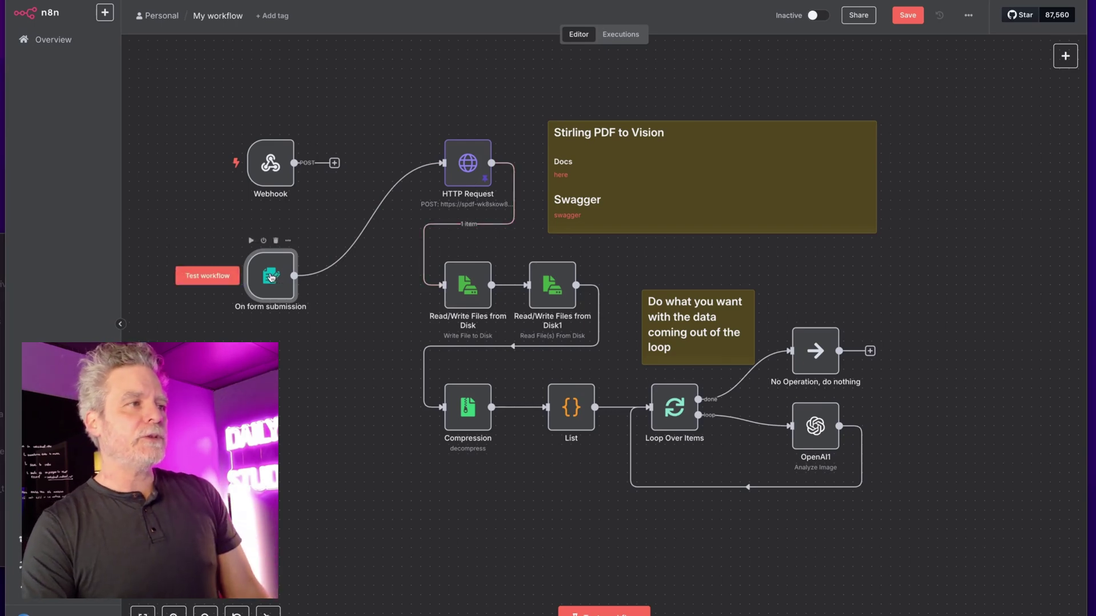
{"action": "key", "text": "ctrl+s"}
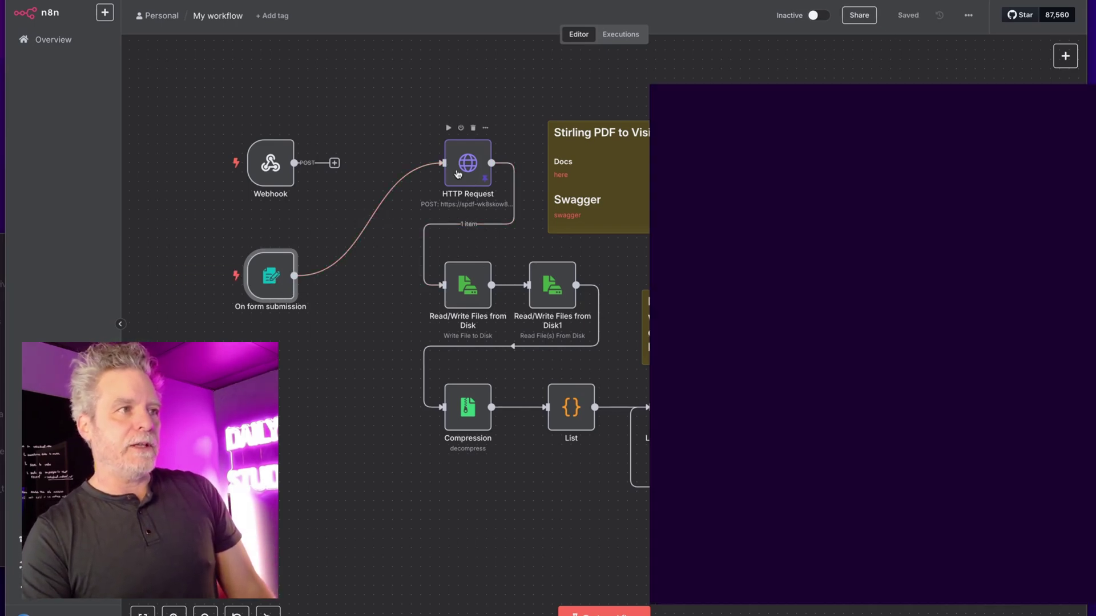
Review the HTTP Request node's header and form-data body parameters, including the color type, DPI and binary file input.
{"action": "double_click", "coordinate": [457, 174]}
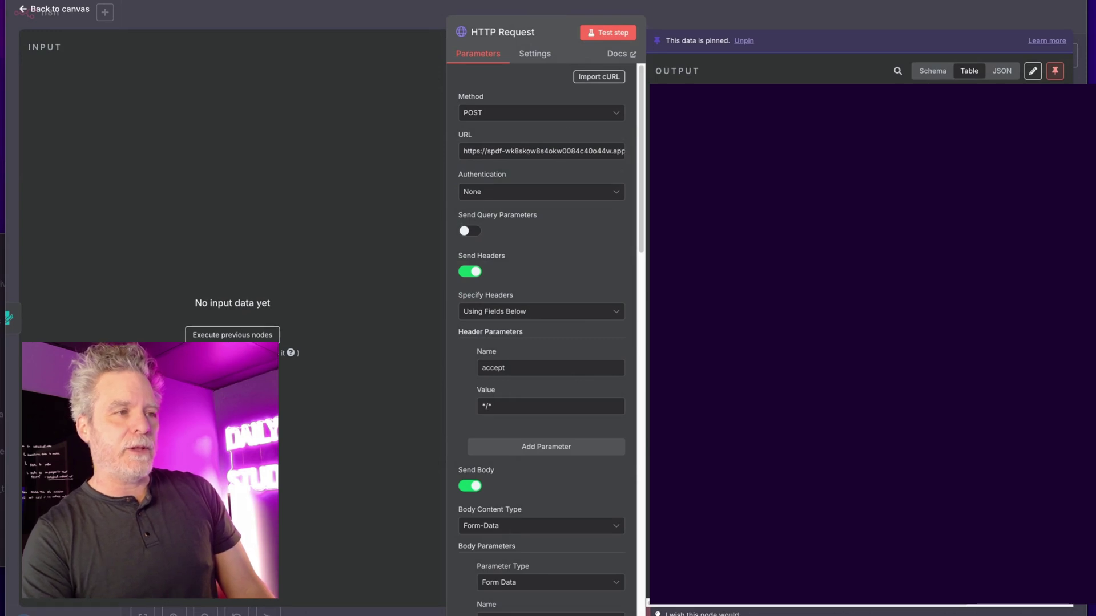
{"action": "scroll", "coordinate": [571, 388], "scroll_direction": "down", "scroll_amount": 10}
{"action": "left_click", "coordinate": [734, 14]}
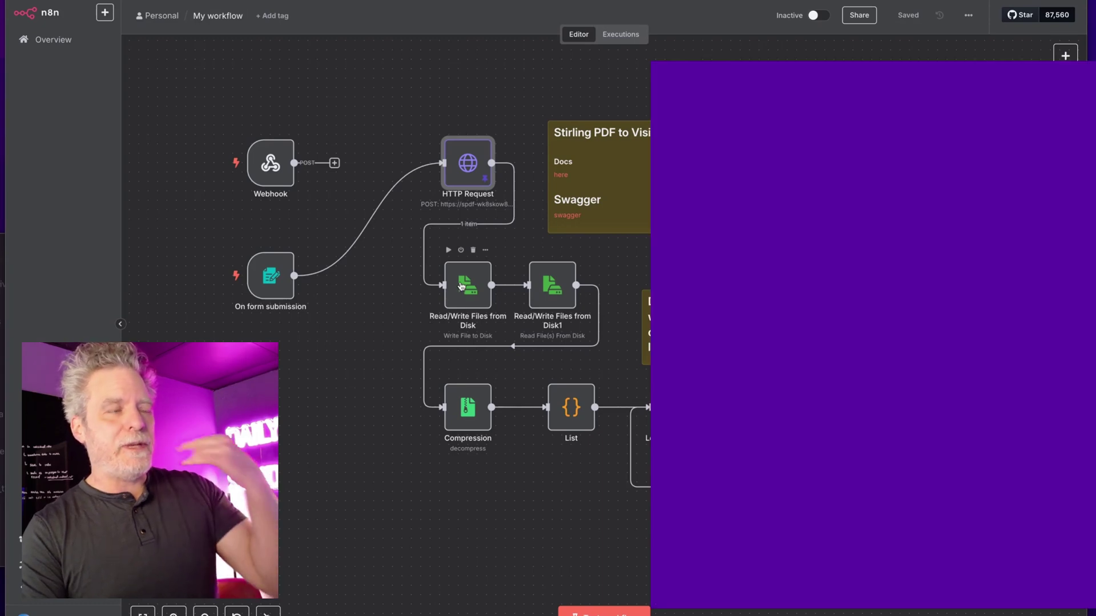
{"action": "double_click", "coordinate": [475, 171]}
{"action": "scroll", "coordinate": [469, 417], "scroll_direction": "down", "scroll_amount": 15}
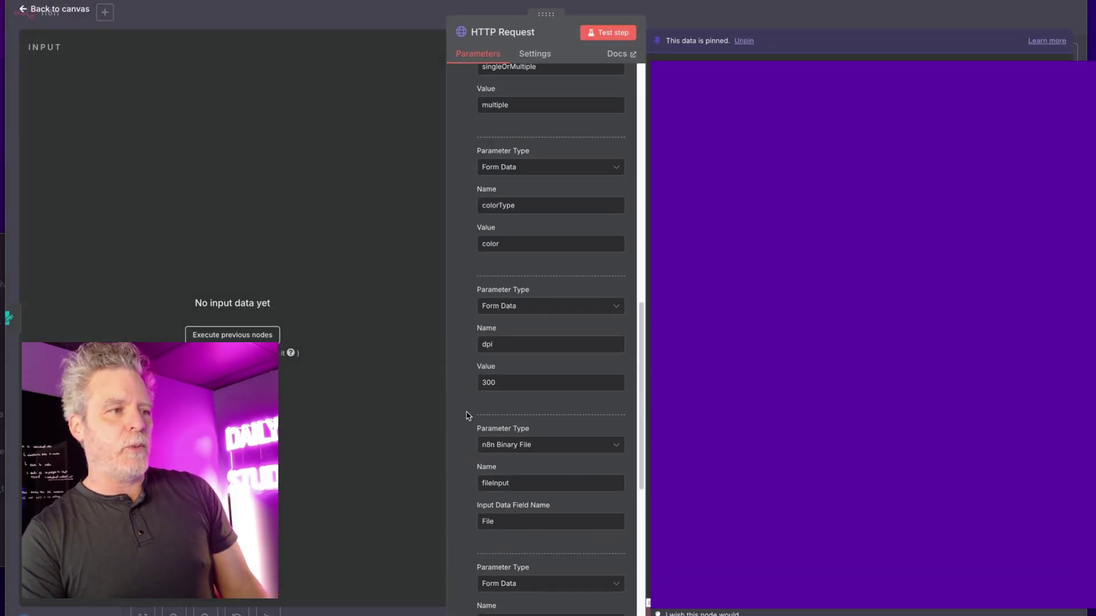
{"action": "left_click", "coordinate": [730, 26]}
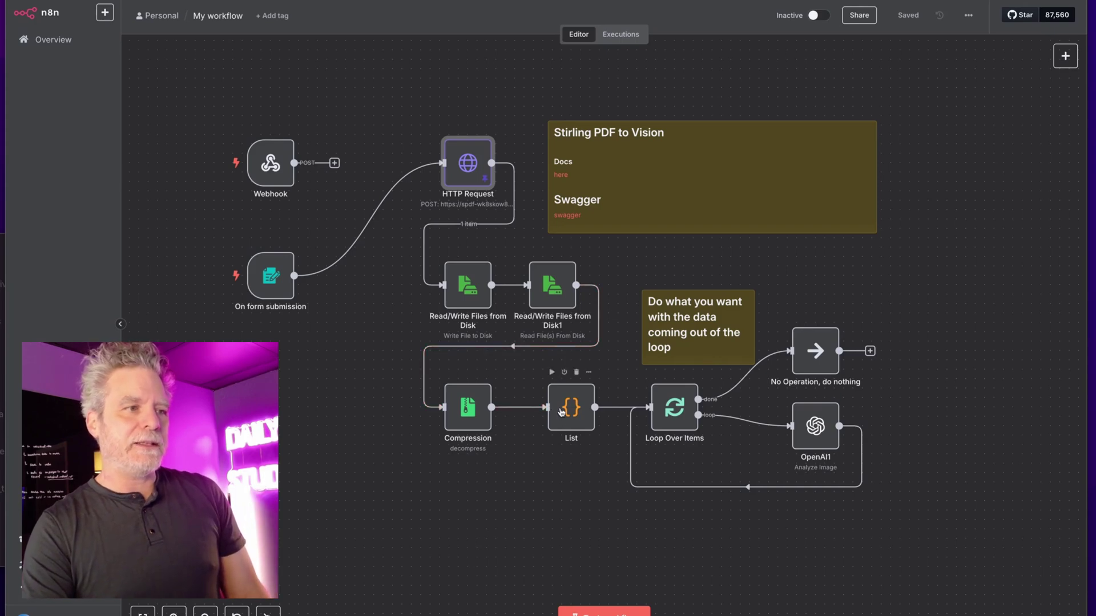
Submit pickleball_facts_2023.pdf through the workflow's Upload PDF form and close the form page.
{"action": "double_click", "coordinate": [267, 267]}
{"action": "left_click", "coordinate": [394, 35]}
{"action": "left_click", "coordinate": [484, 102]}
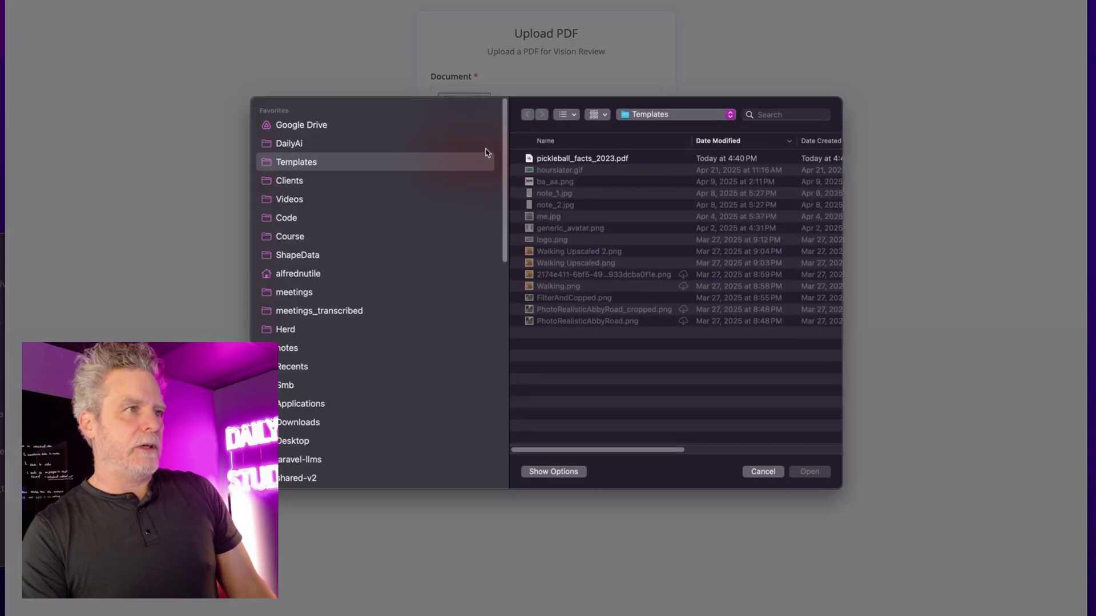
{"action": "double_click", "coordinate": [488, 153]}
{"action": "left_click", "coordinate": [587, 173]}
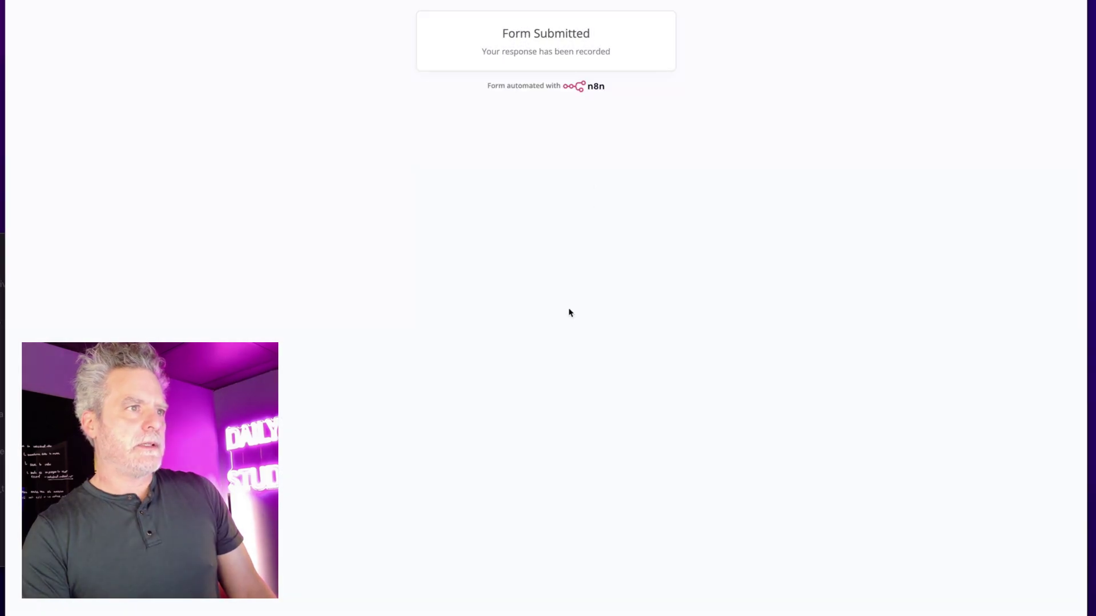
{"action": "key", "text": "super+w"}
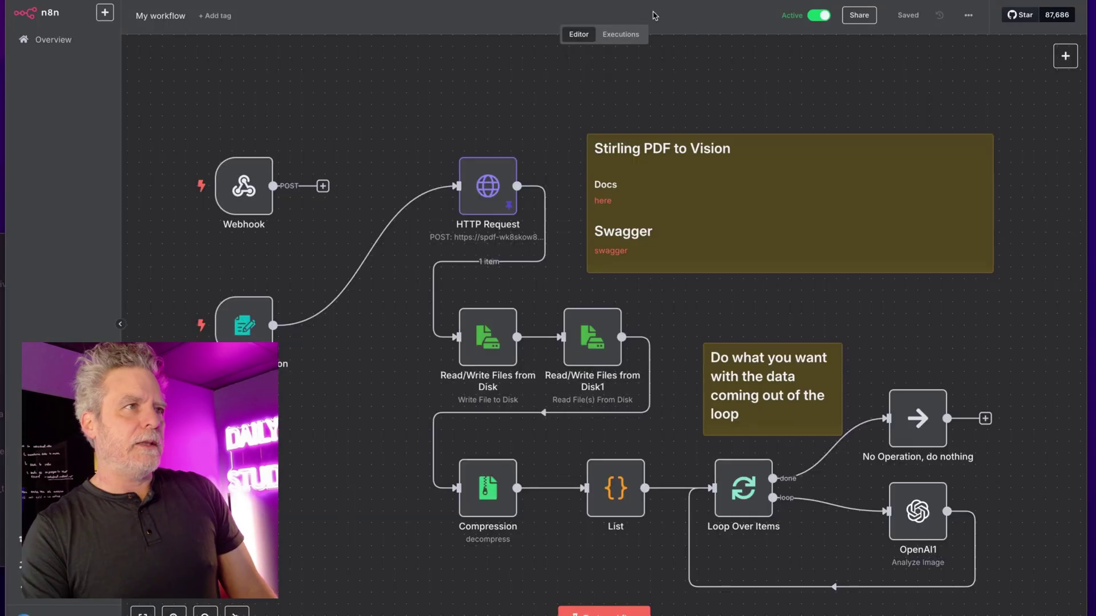
Open the workflow's 16:50:22 execution and examine the HTTP Request node's binary input and output.
{"action": "left_click", "coordinate": [620, 34]}
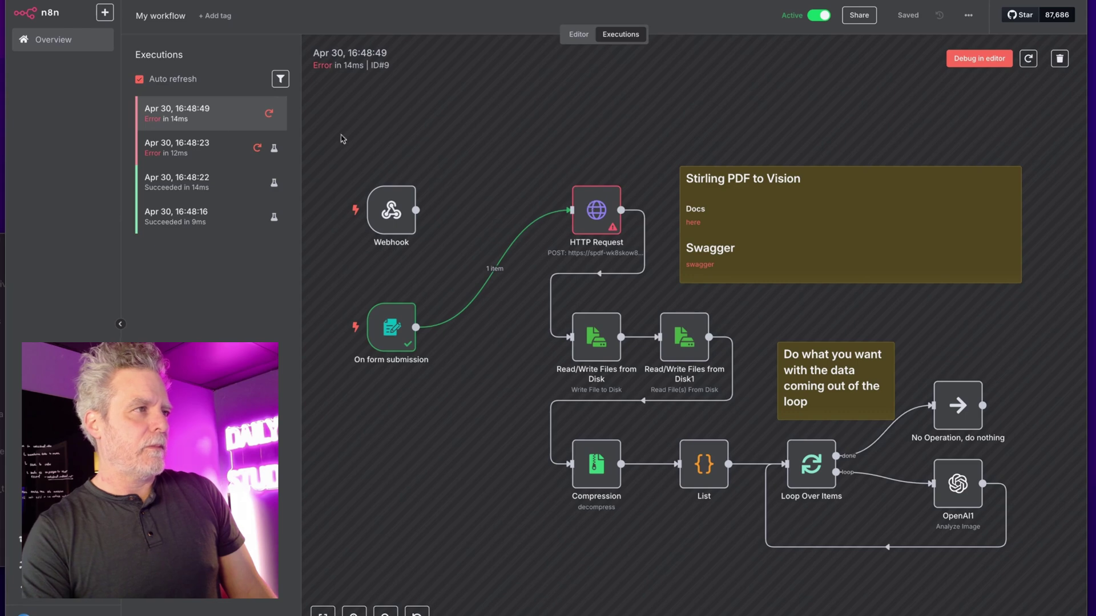
{"action": "left_click", "coordinate": [170, 127]}
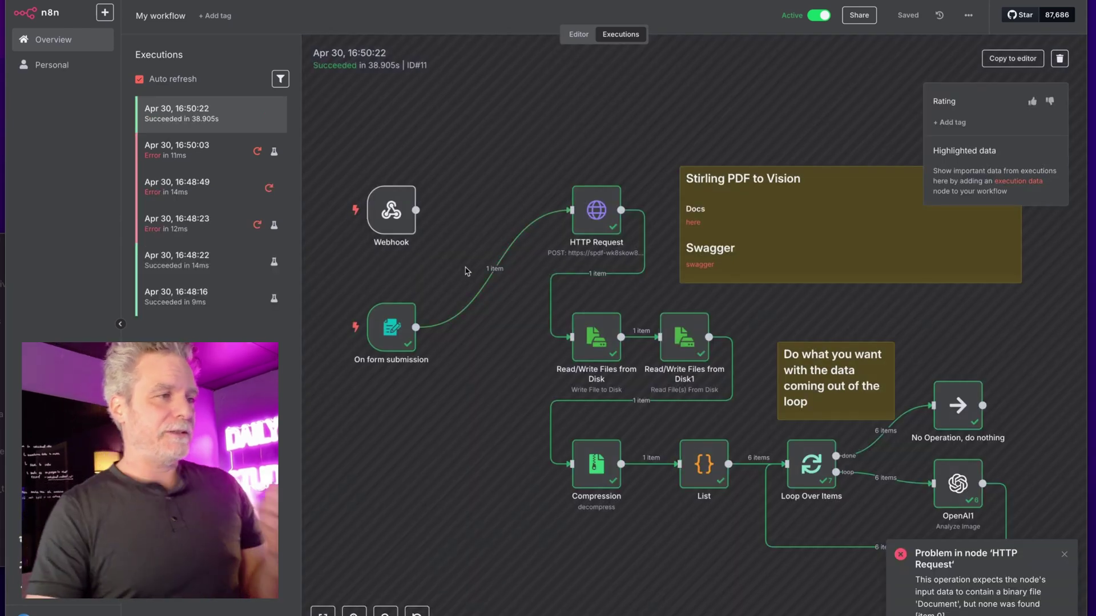
{"action": "double_click", "coordinate": [586, 226]}
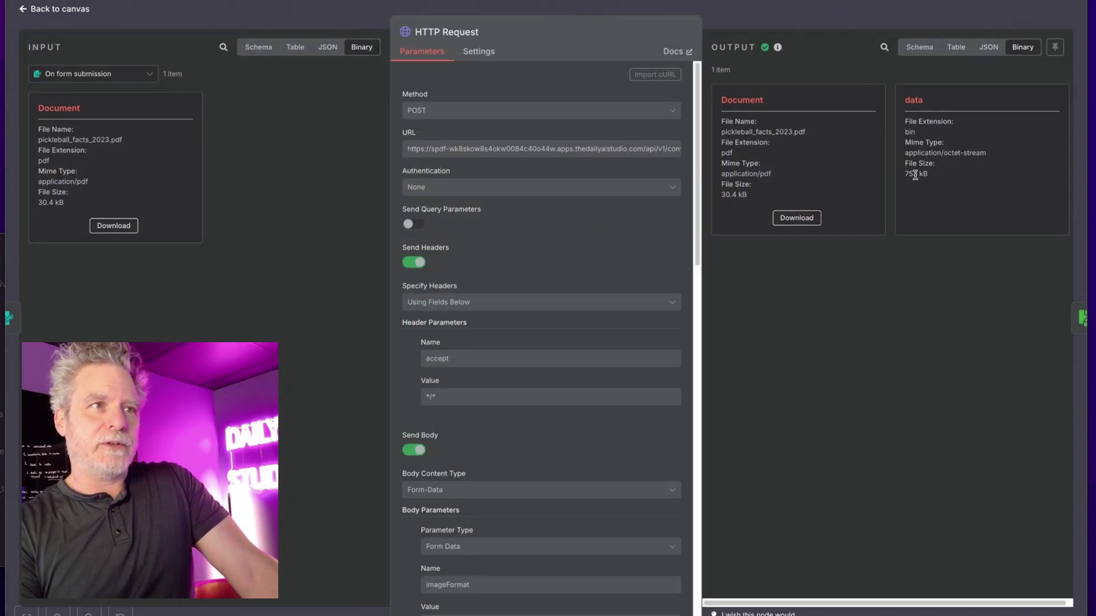
{"action": "left_click", "coordinate": [867, 26]}
Inspect the binary input and output of the Read/Write Files from Disk nodes and the Compression node in the execution.
{"action": "double_click", "coordinate": [592, 343]}
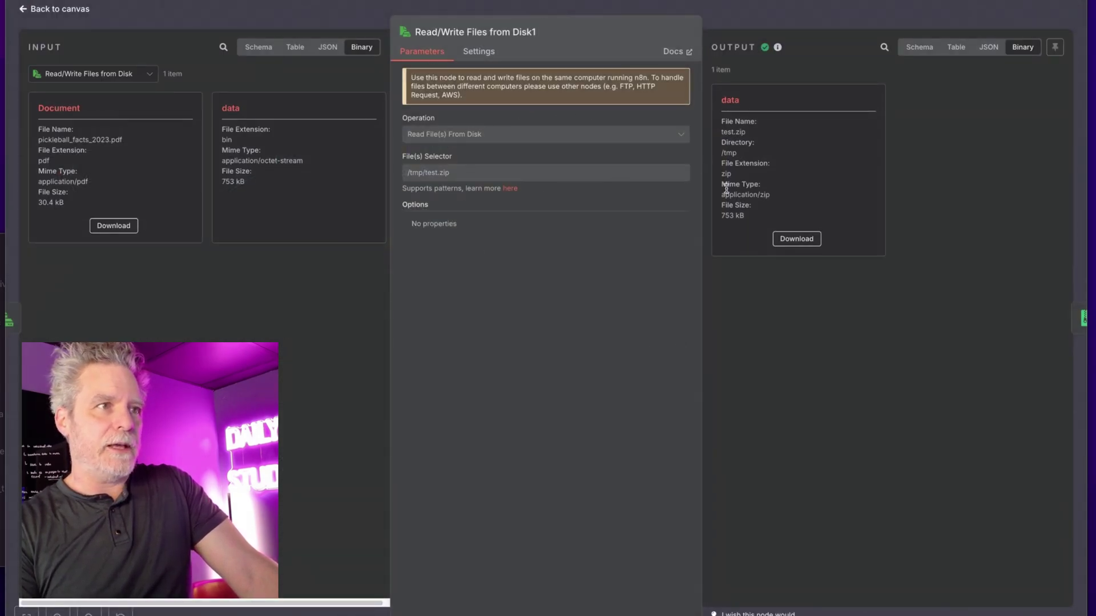
{"action": "key", "text": "Escape"}
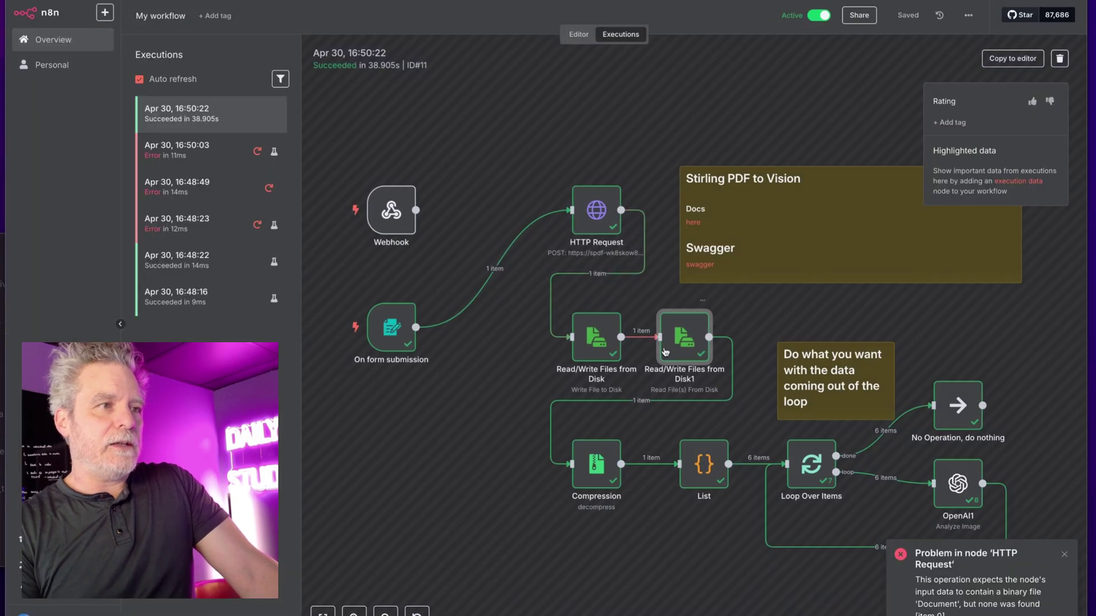
{"action": "double_click", "coordinate": [590, 467]}
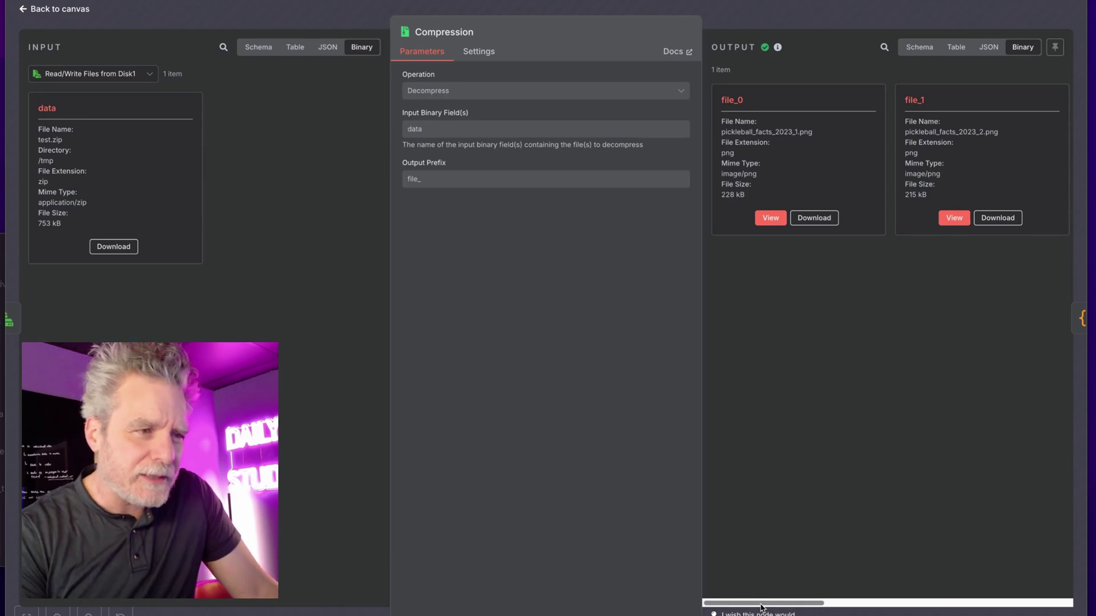
{"action": "left_click", "coordinate": [820, 16]}
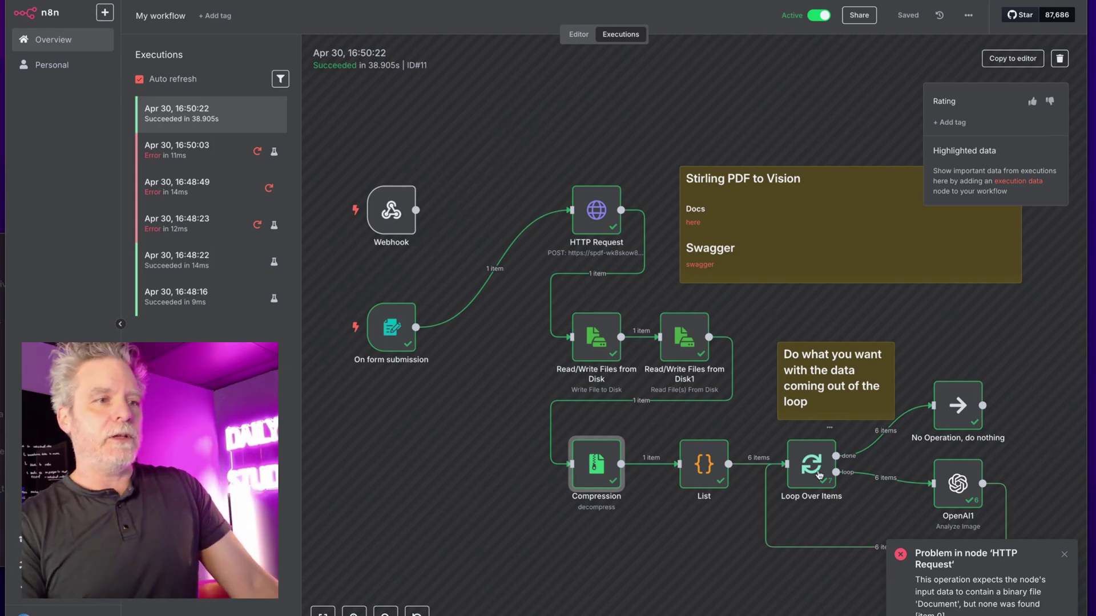
Look over the Loop Over Items node, and examine the List node's JavaScript code and its binary input and output.
{"action": "left_click_drag", "start_coordinate": [698, 446], "coordinate": [683, 434]}
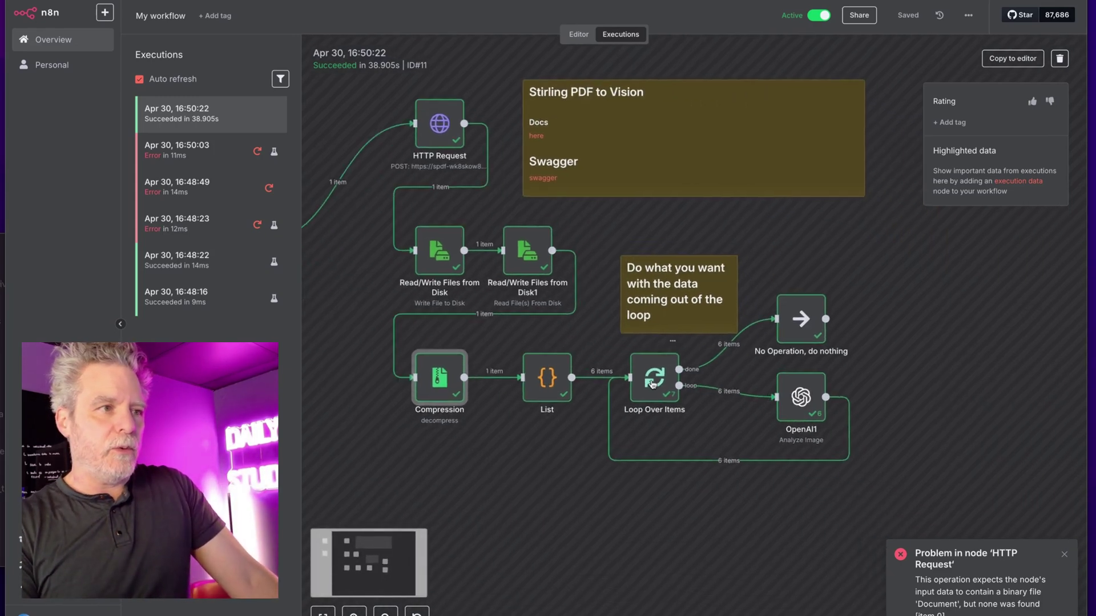
{"action": "double_click", "coordinate": [650, 380]}
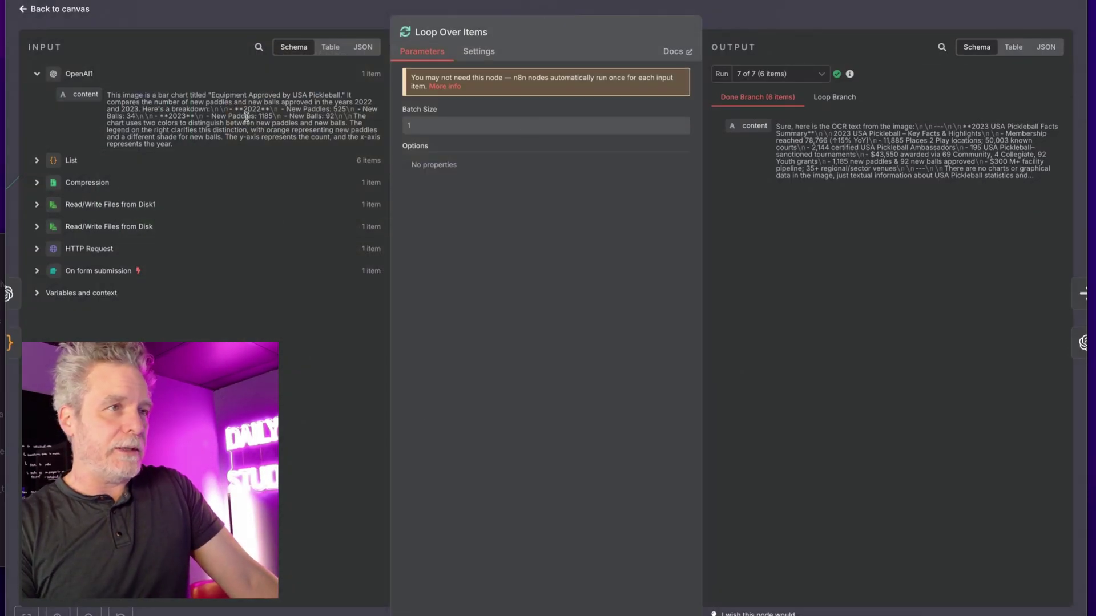
{"action": "left_click", "coordinate": [699, 8]}
{"action": "double_click", "coordinate": [544, 396]}
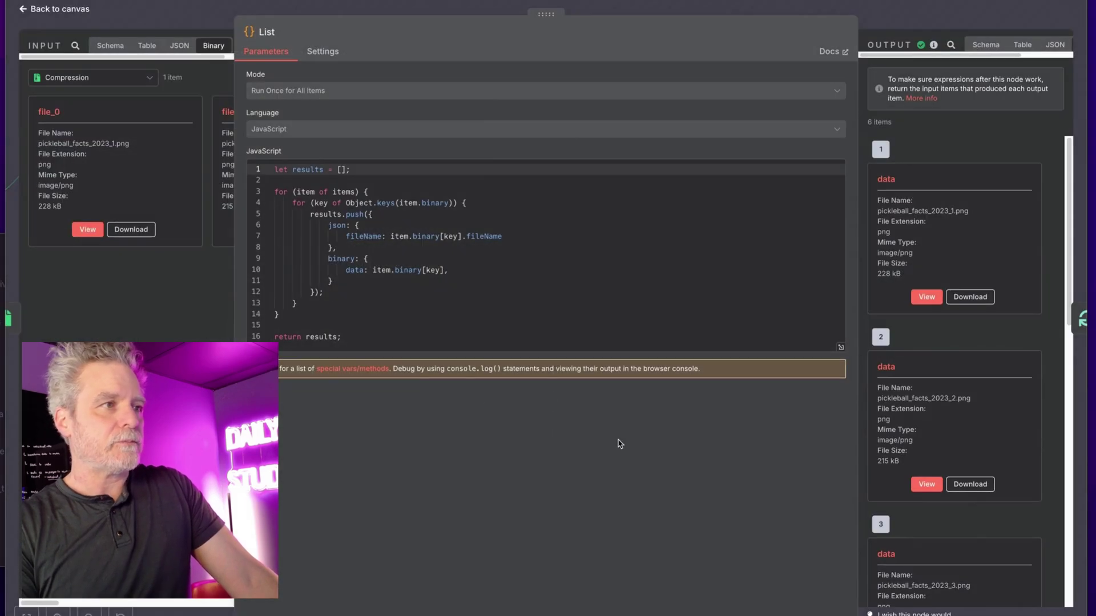
{"action": "left_click_drag", "start_coordinate": [398, 337], "coordinate": [552, 142]}
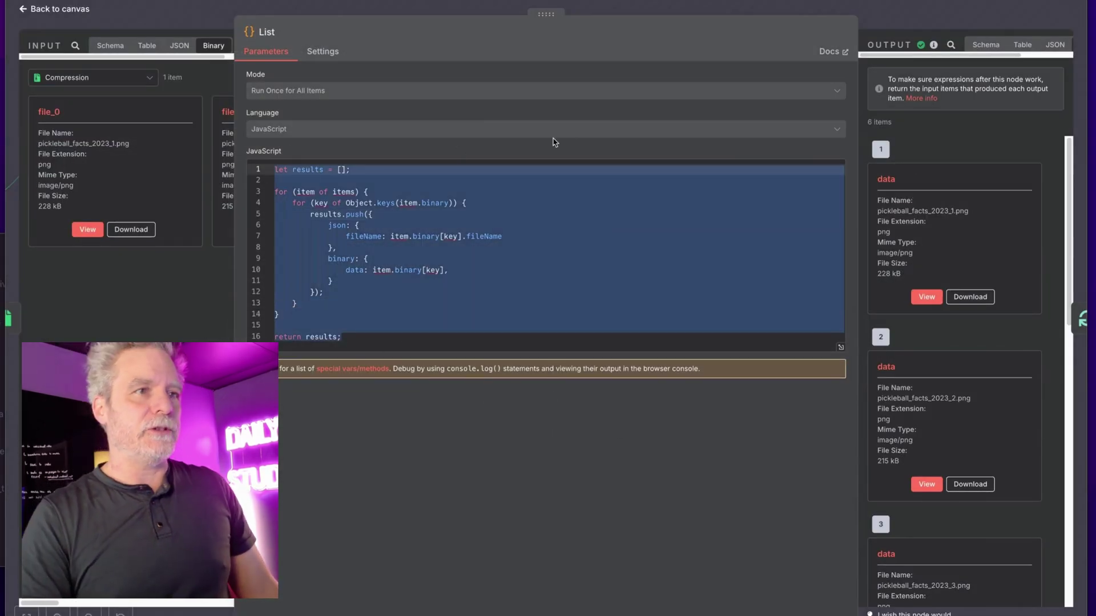
{"action": "left_click", "coordinate": [901, 10]}
View the Loop Branch output of run 3 in the Loop Over Items node.
{"action": "double_click", "coordinate": [641, 378]}
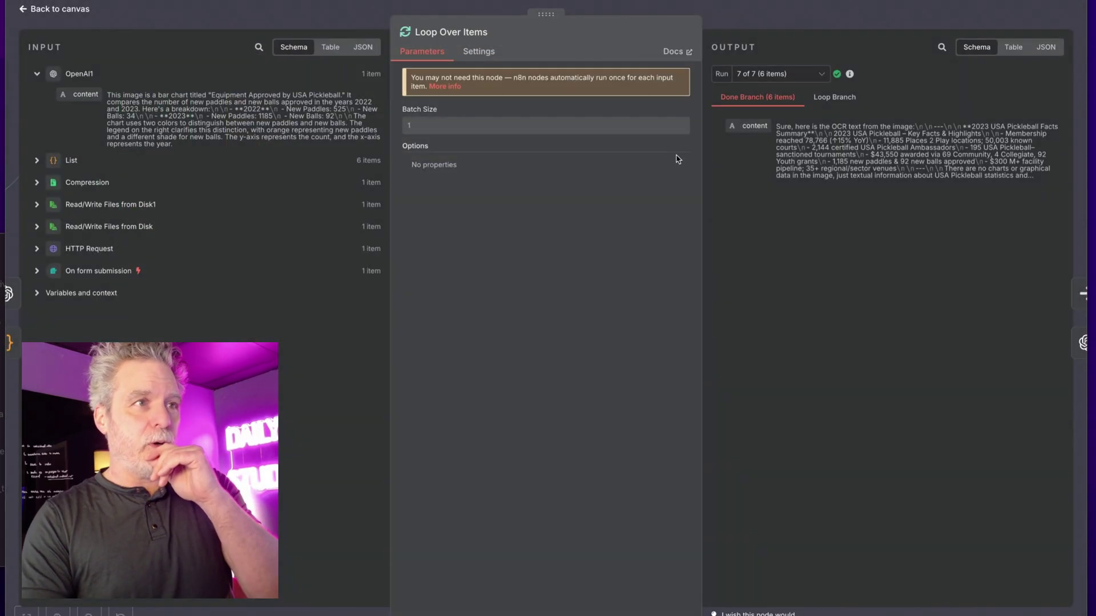
{"action": "left_click", "coordinate": [776, 74]}
{"action": "left_click", "coordinate": [759, 143]}
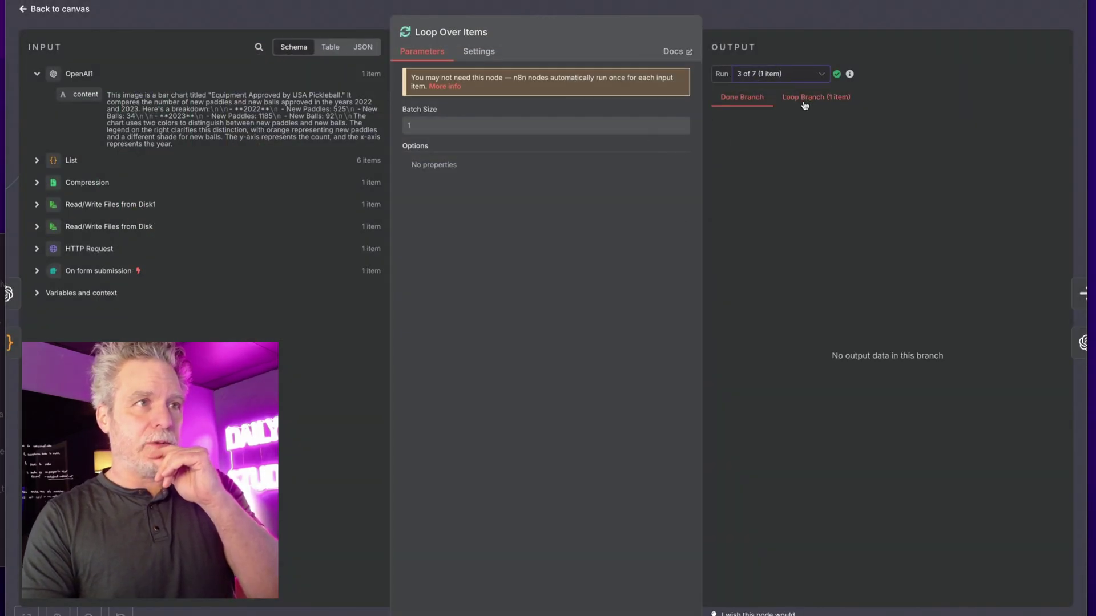
{"action": "left_click", "coordinate": [810, 99]}
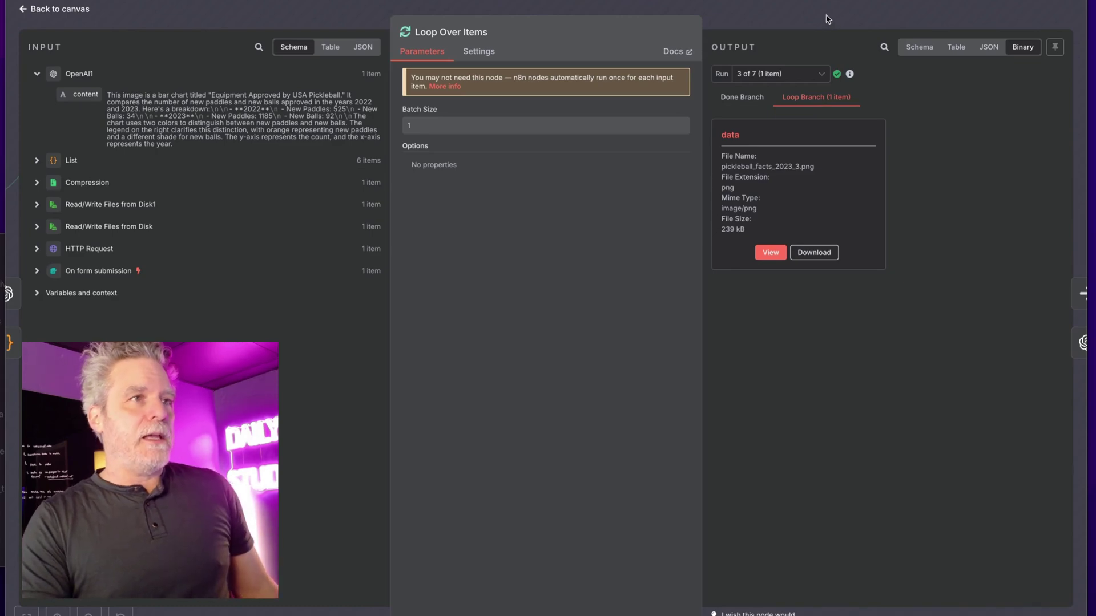
{"action": "left_click", "coordinate": [828, 19]}
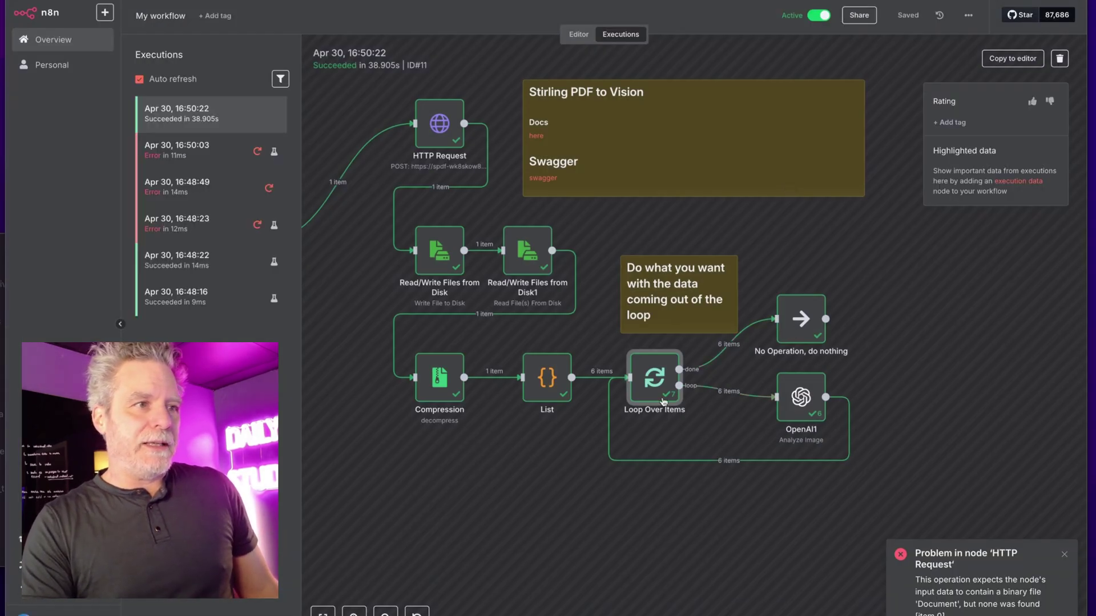
Review the OpenAI1 node's image analysis prompt and its Loop Over Items input for run 5.
{"action": "double_click", "coordinate": [802, 398]}
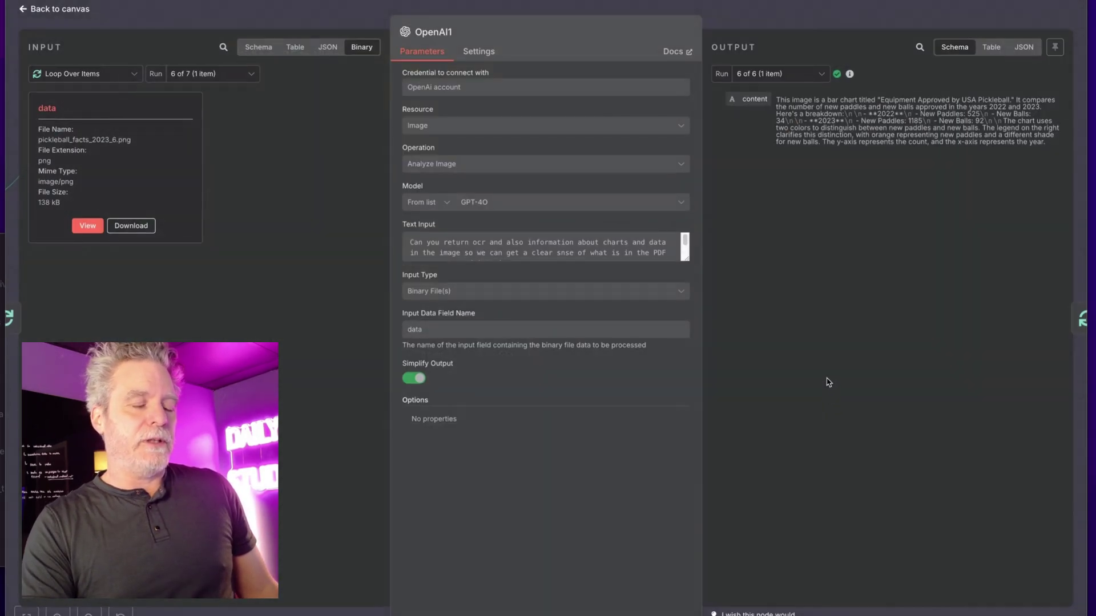
{"action": "left_click_drag", "start_coordinate": [675, 269], "coordinate": [417, 224]}
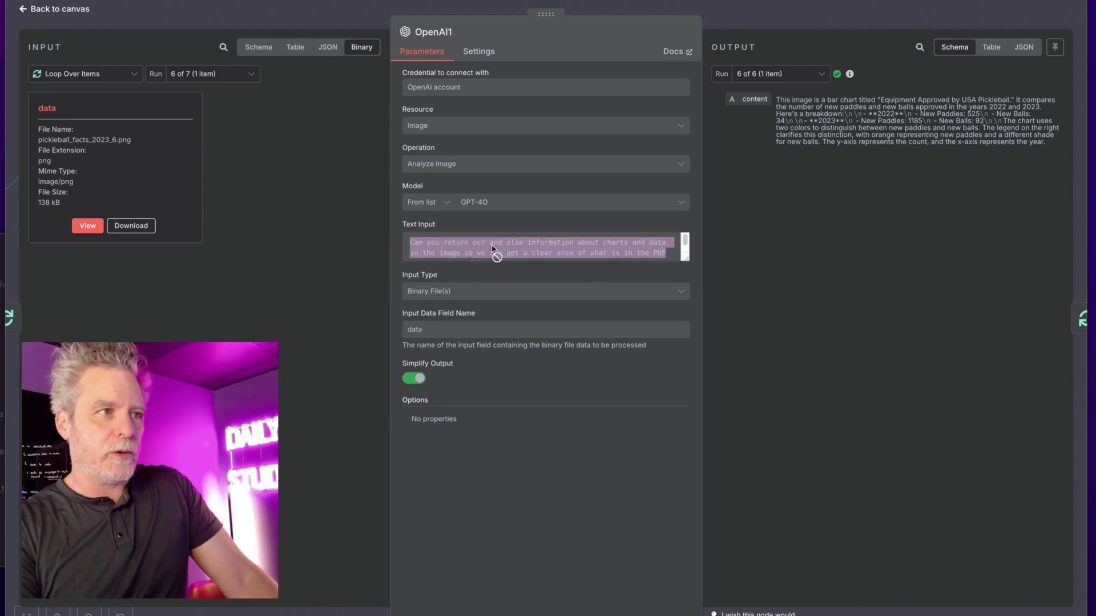
{"action": "left_click", "coordinate": [215, 73]}
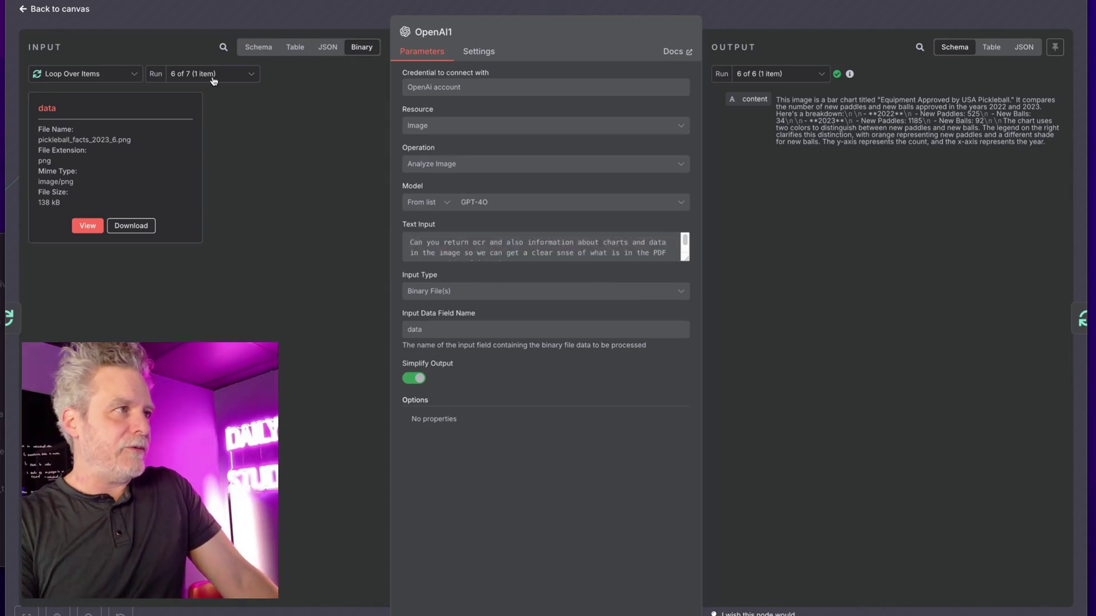
{"action": "left_click", "coordinate": [217, 183]}
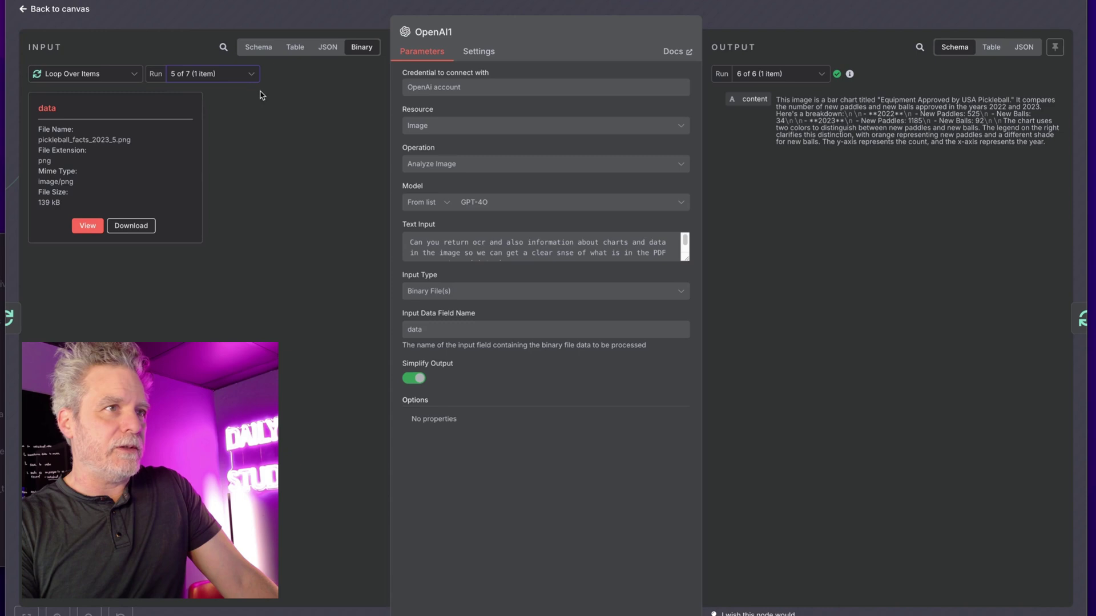
{"action": "left_click", "coordinate": [792, 80]}
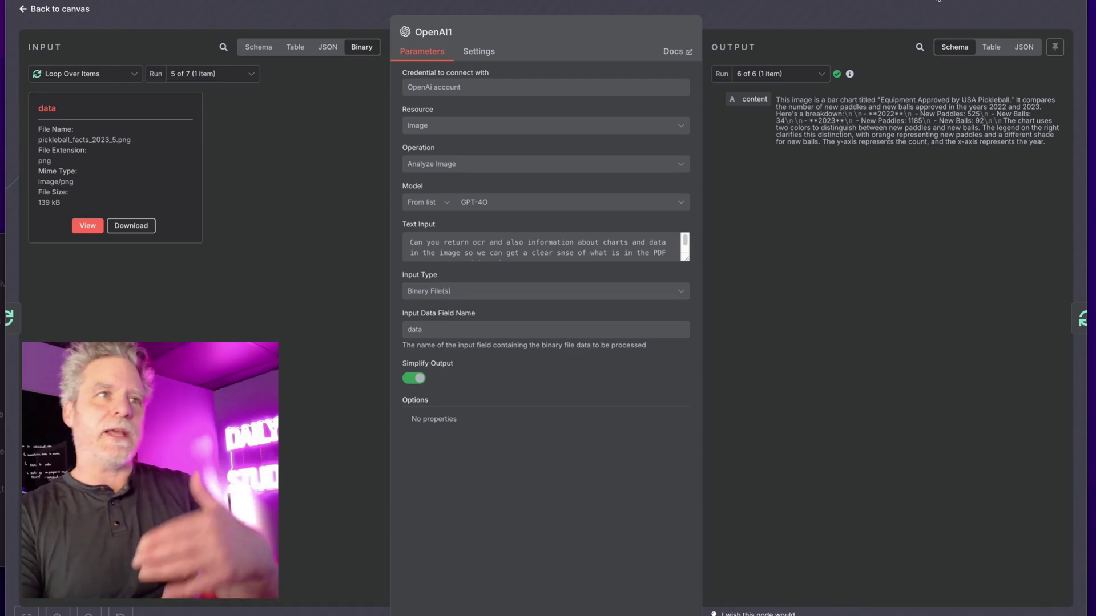
{"action": "left_click", "coordinate": [938, 14]}
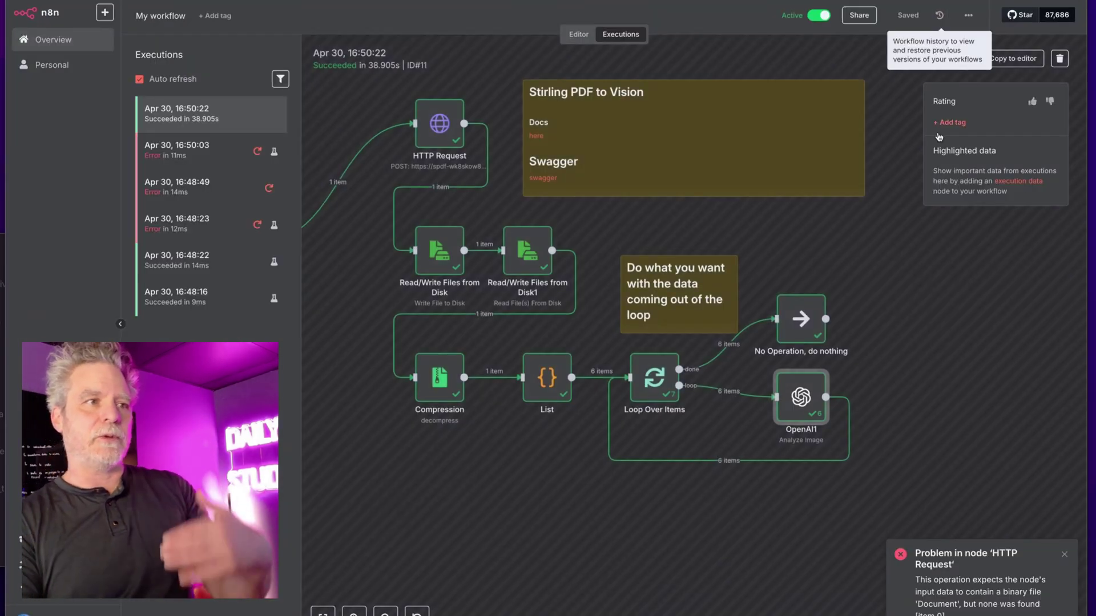
Read through the final analysis output of the No Operation, do nothing node in JSON format.
{"action": "double_click", "coordinate": [806, 316]}
{"action": "left_click", "coordinate": [819, 17]}
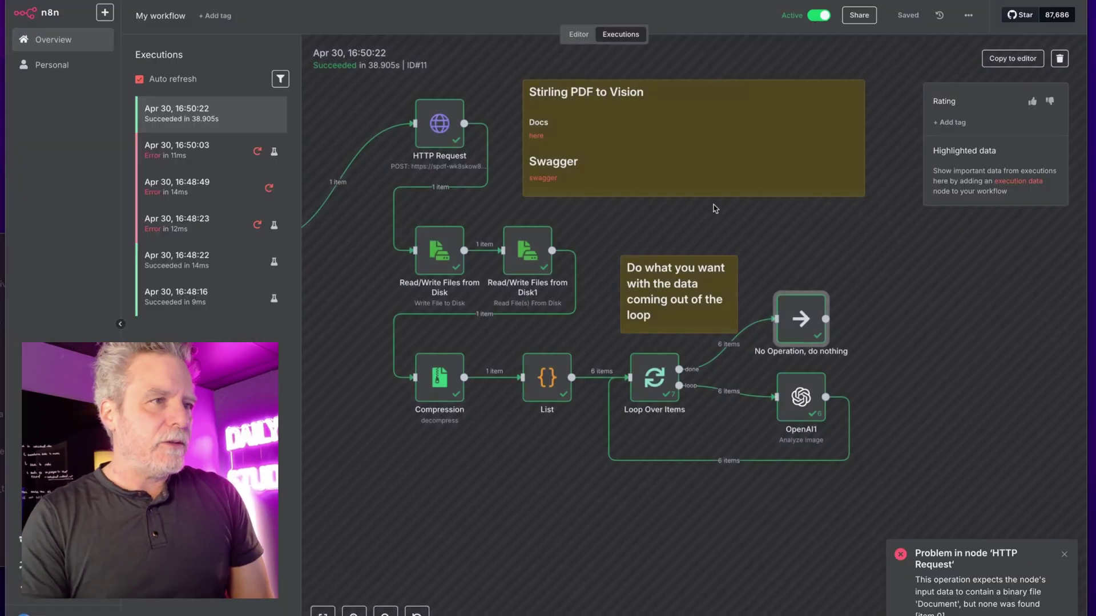
{"action": "double_click", "coordinate": [802, 333]}
{"action": "left_click", "coordinate": [1023, 46]}
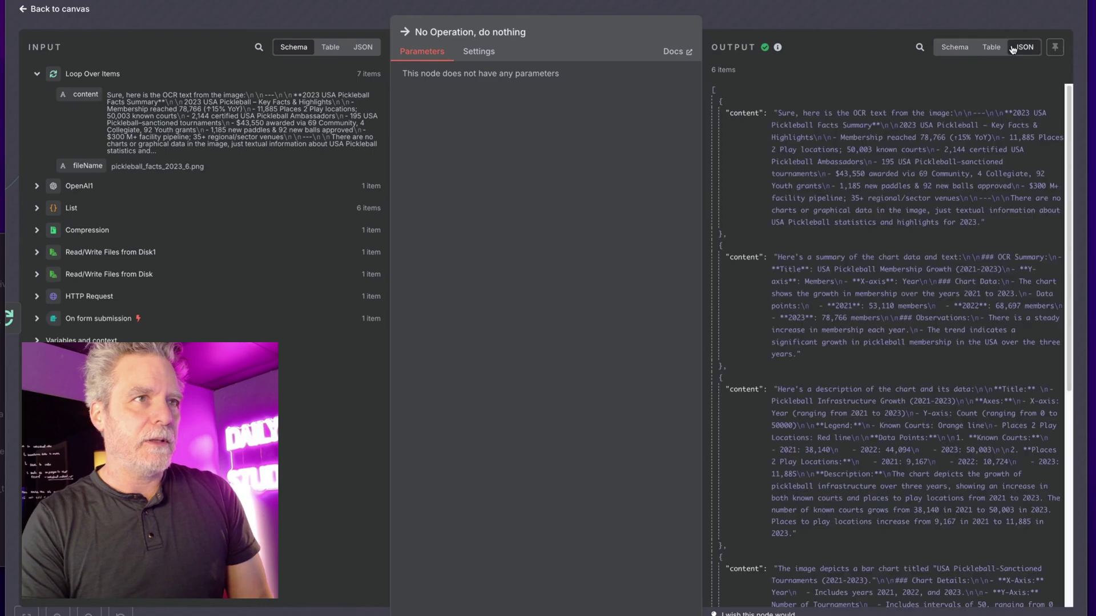
{"action": "left_click", "coordinate": [991, 47]}
{"action": "left_click", "coordinate": [1023, 47]}
{"action": "scroll", "coordinate": [863, 221], "scroll_direction": "down", "scroll_amount": 10}
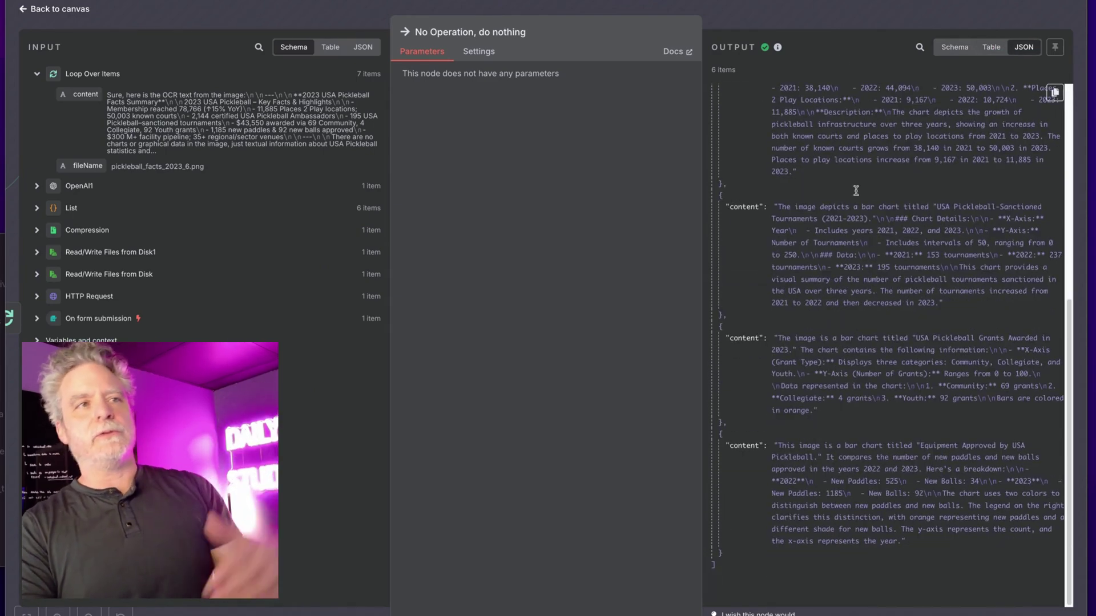
{"action": "key", "text": "Escape"}
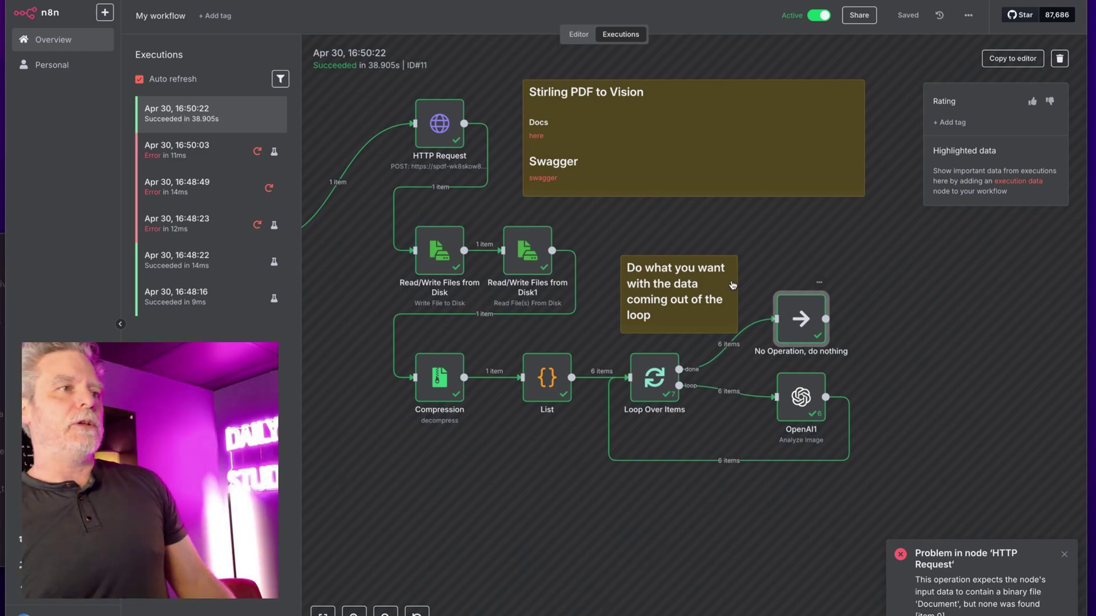
Look over the whole execution flow, switch to Stirling PDF, and open its Multi Tool page and the overview of all tools.
{"action": "scroll", "coordinate": [733, 284], "scroll_direction": "left", "scroll_amount": 5}
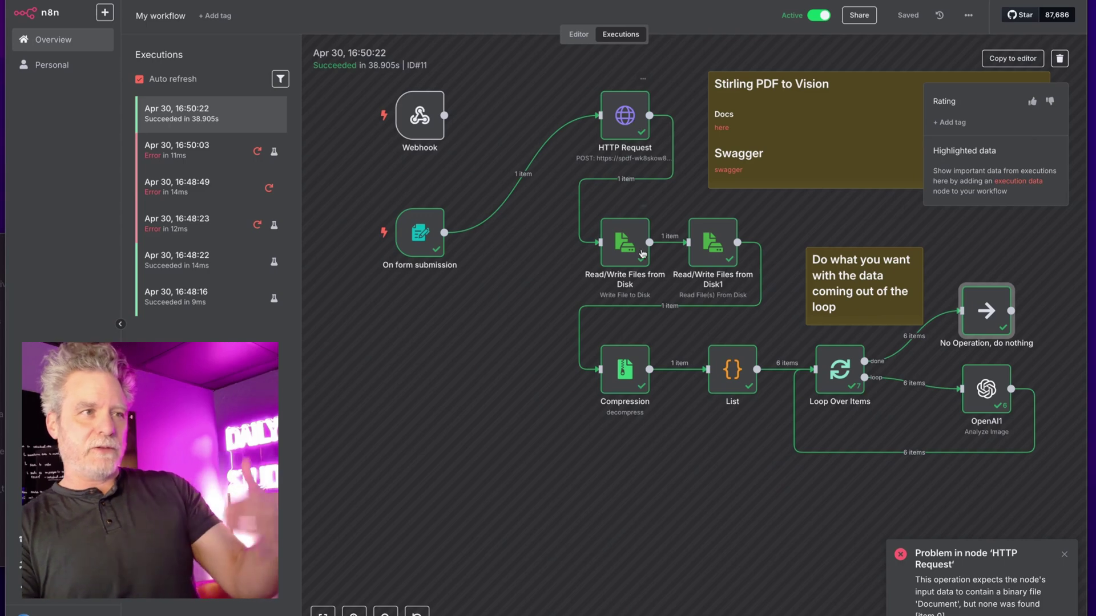
{"action": "left_click_drag", "start_coordinate": [808, 347], "coordinate": [652, 321]}
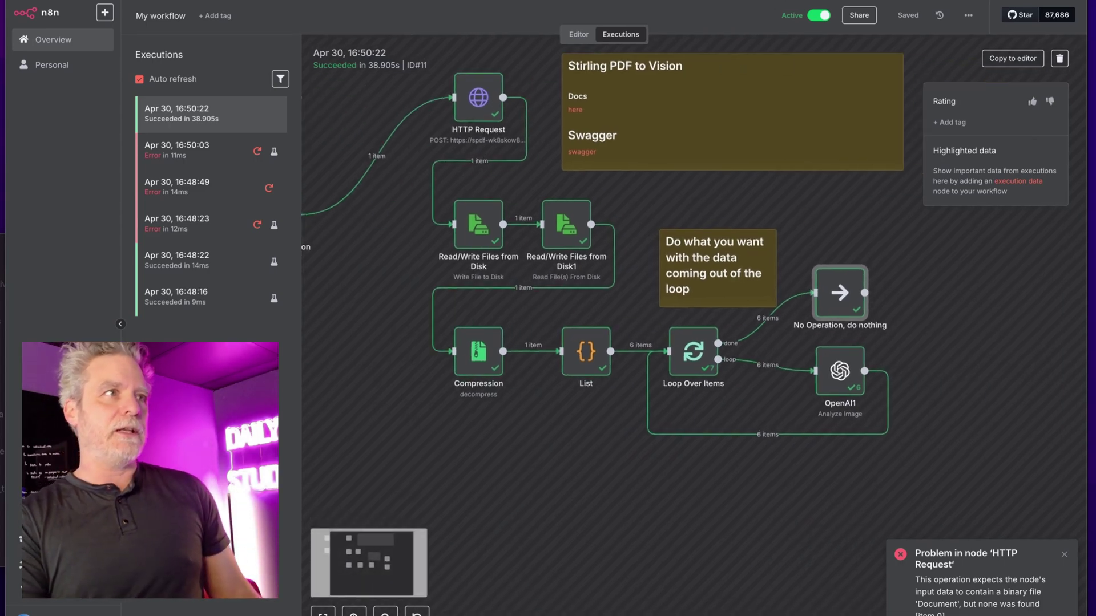
{"action": "left_click", "coordinate": [613, 2]}
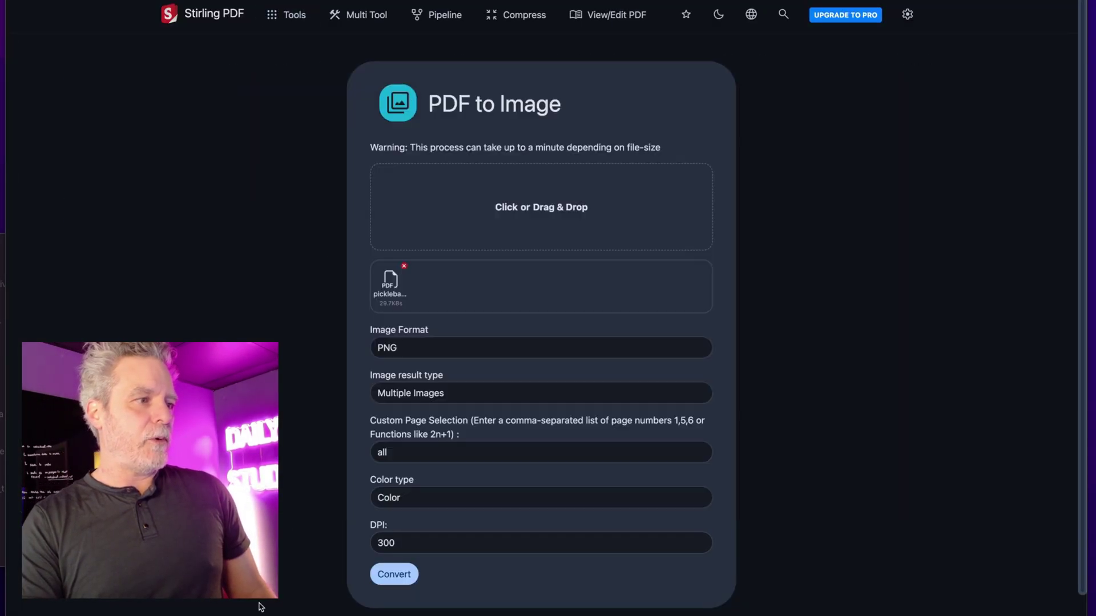
{"action": "mouse_move", "coordinate": [287, 15]}
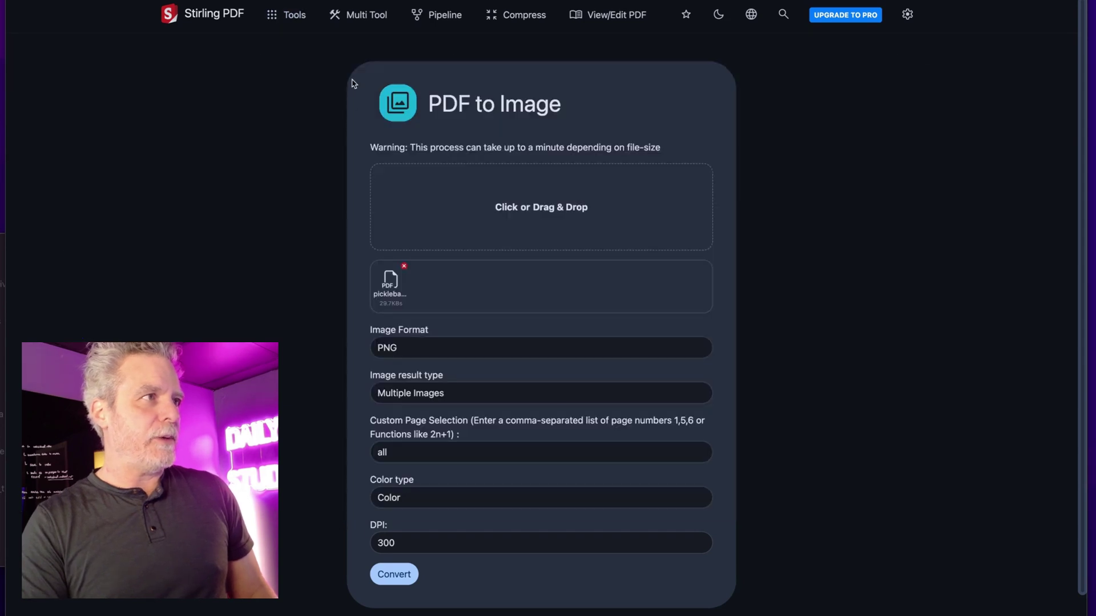
{"action": "left_click", "coordinate": [358, 15]}
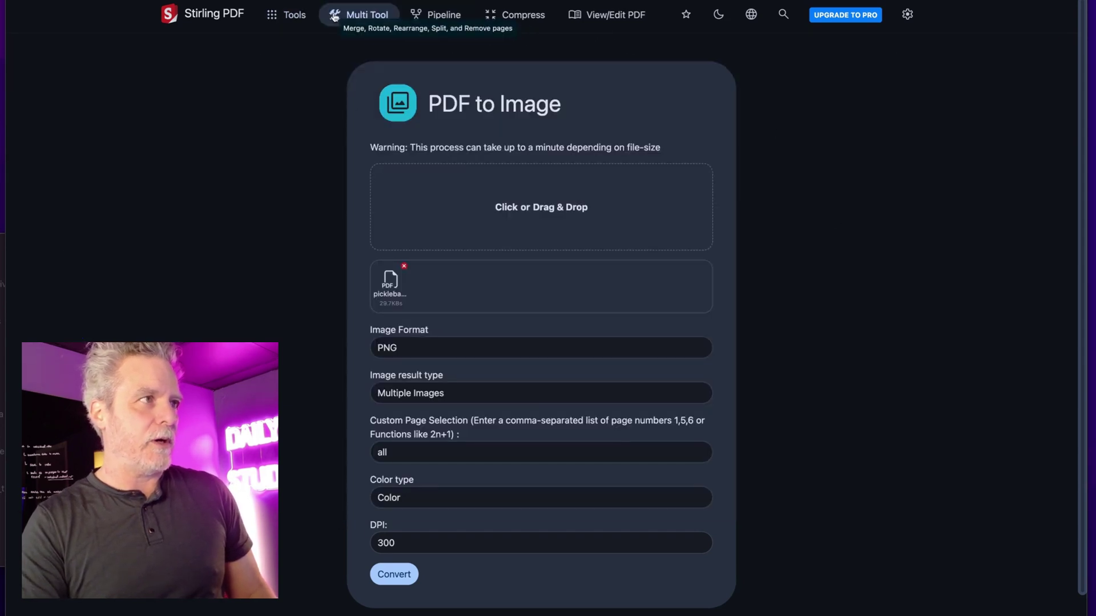
{"action": "mouse_move", "coordinate": [287, 15]}
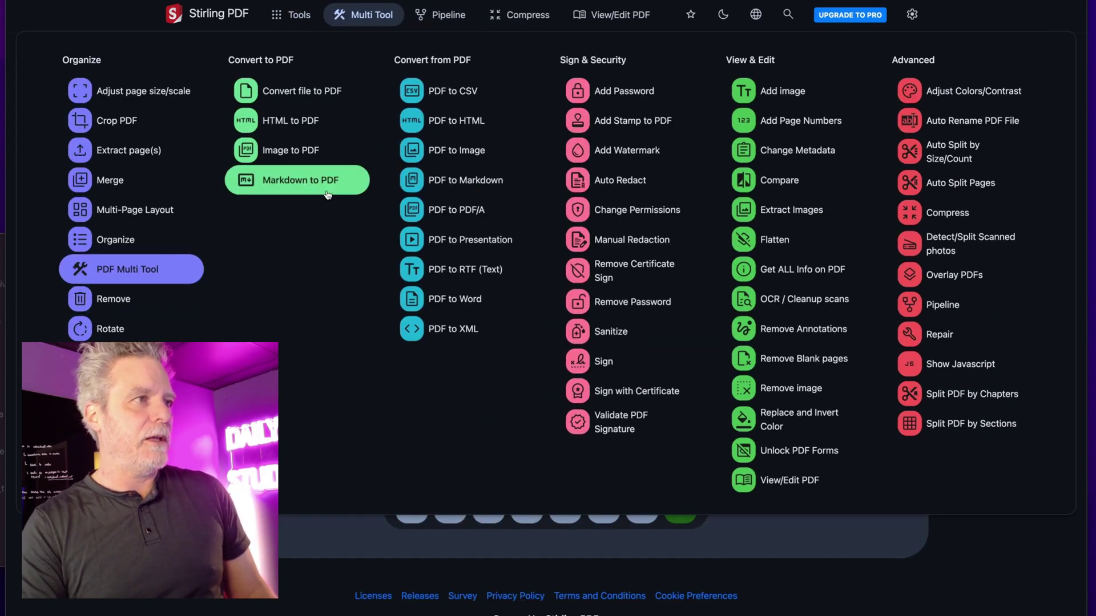